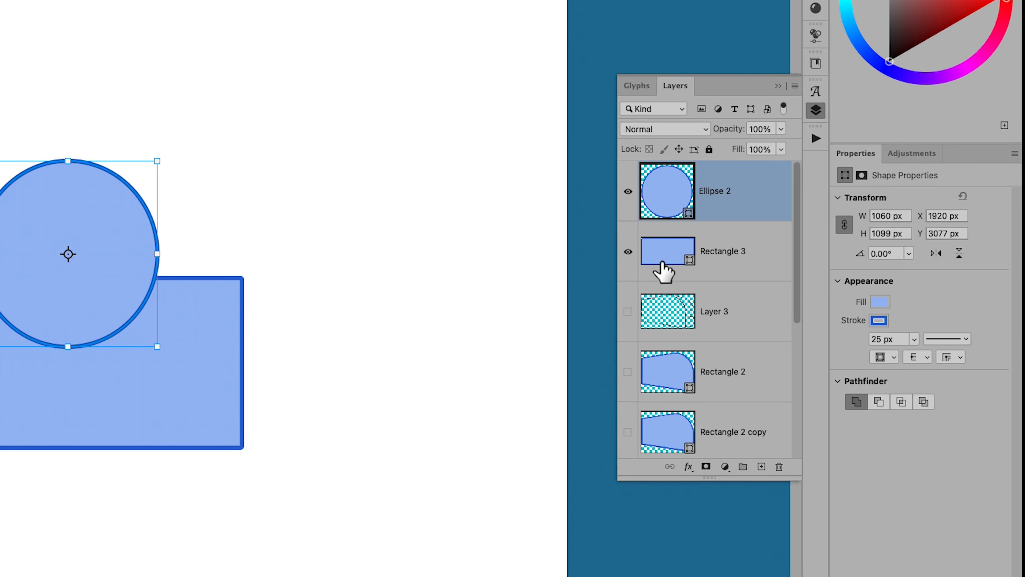
Step: Merge the Ellipse 2 and Rectangle 3 shape layers into one combined shape
left_click(731, 252, "shift")
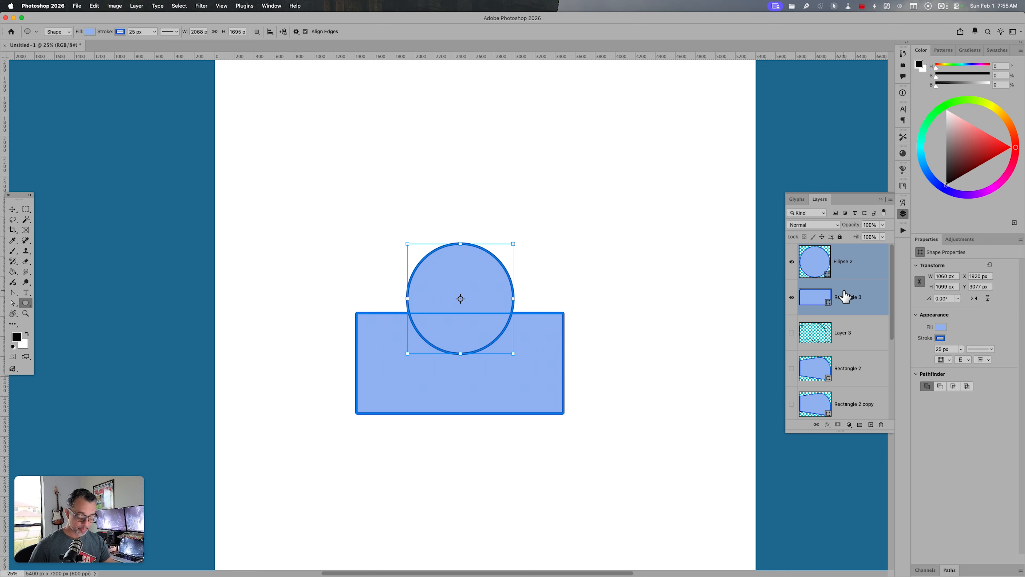
key("super")
key("super+e")
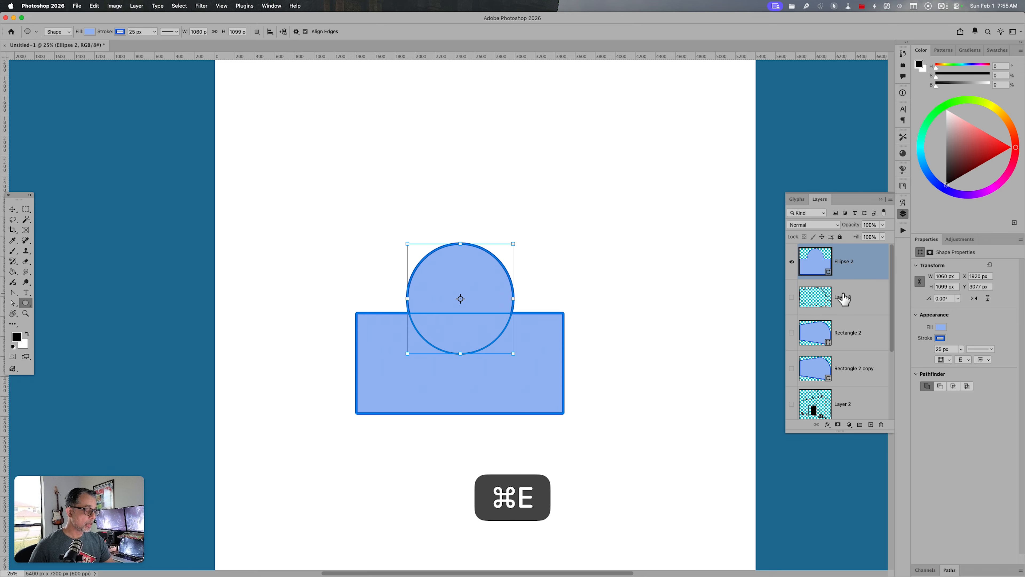
key("v")
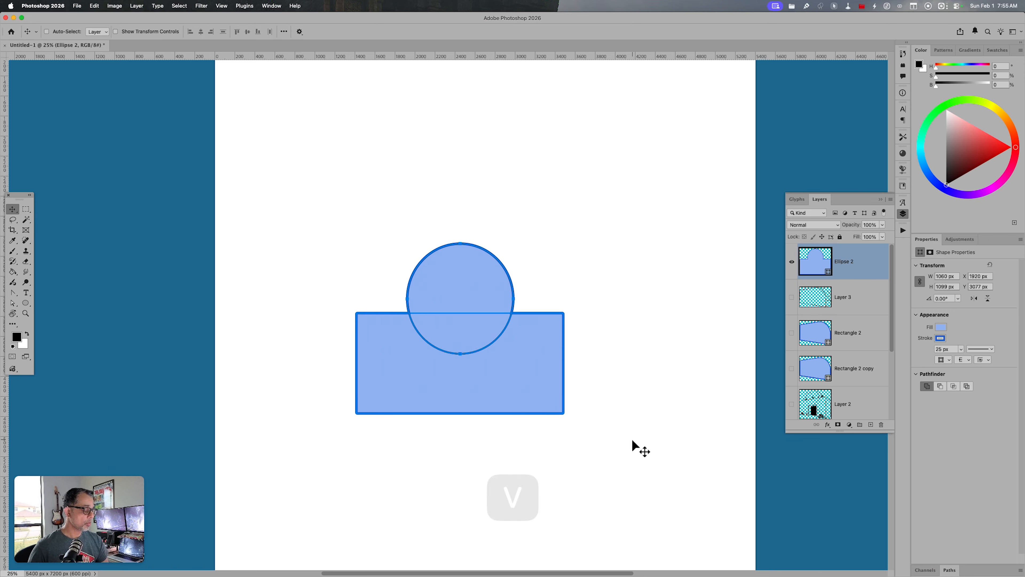
Step: Add a new layer and draw an equilateral triangle about 1216 by 1053 px, above and to the right of the merged shape
left_click(871, 424)
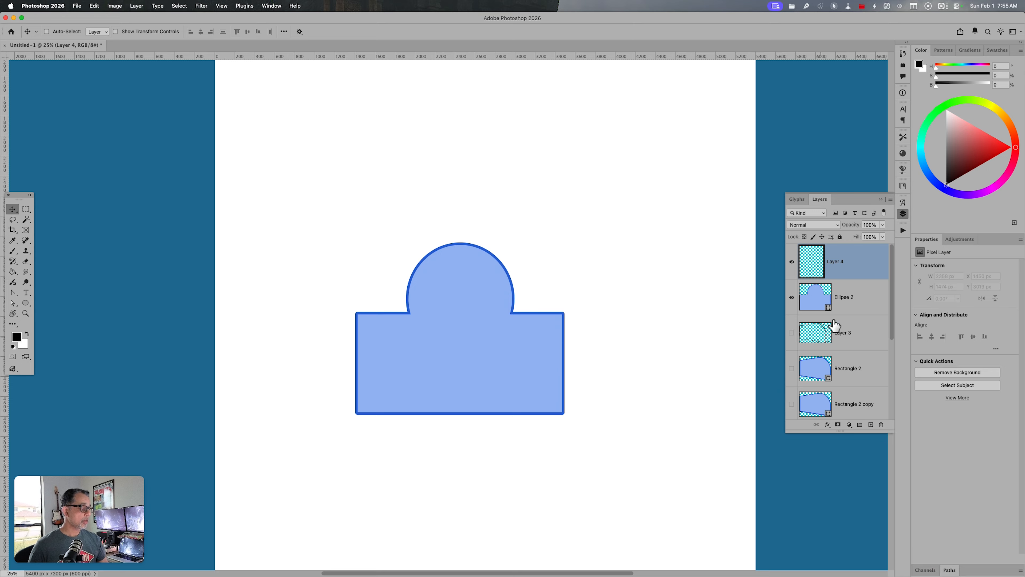
left_click_drag(26, 303, 93, 318)
left_click_drag(584, 130, 719, 283)
key("shift")
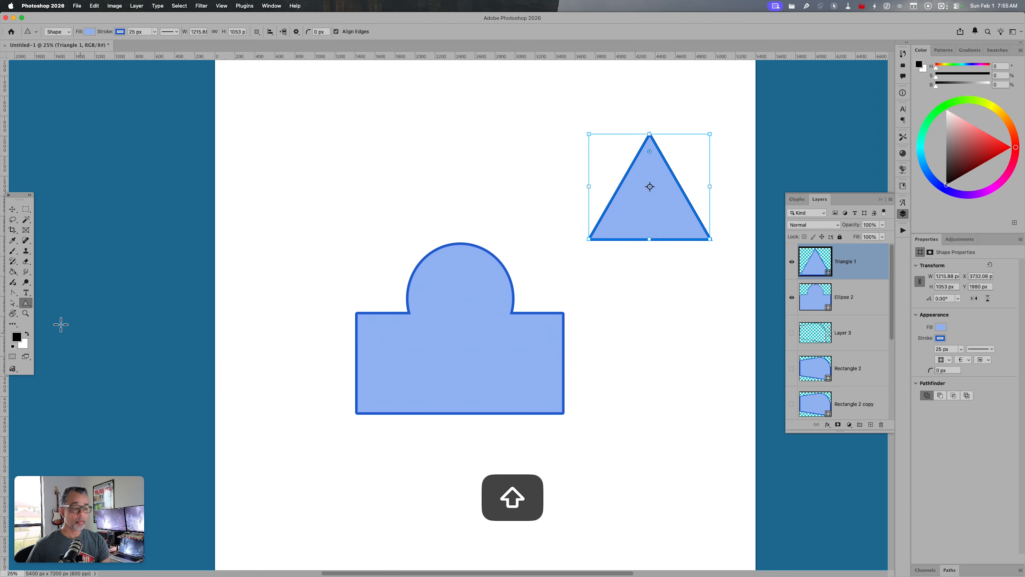
Step: Draw a regular hexagon about 1014 by 878 px overlapping the lower part of the triangle
left_click_drag(26, 302, 94, 325)
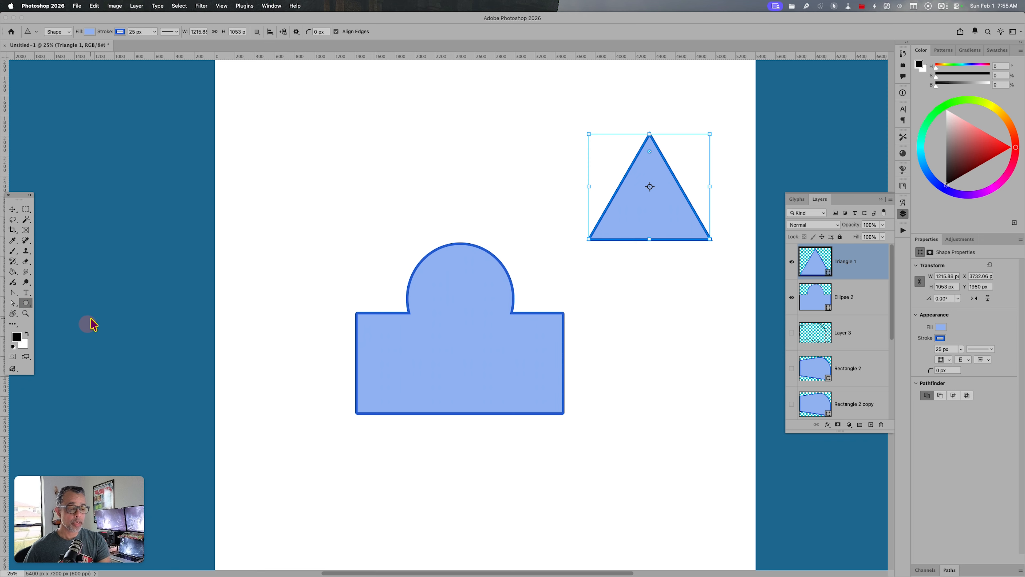
left_click_drag(611, 224, 659, 281)
key("v")
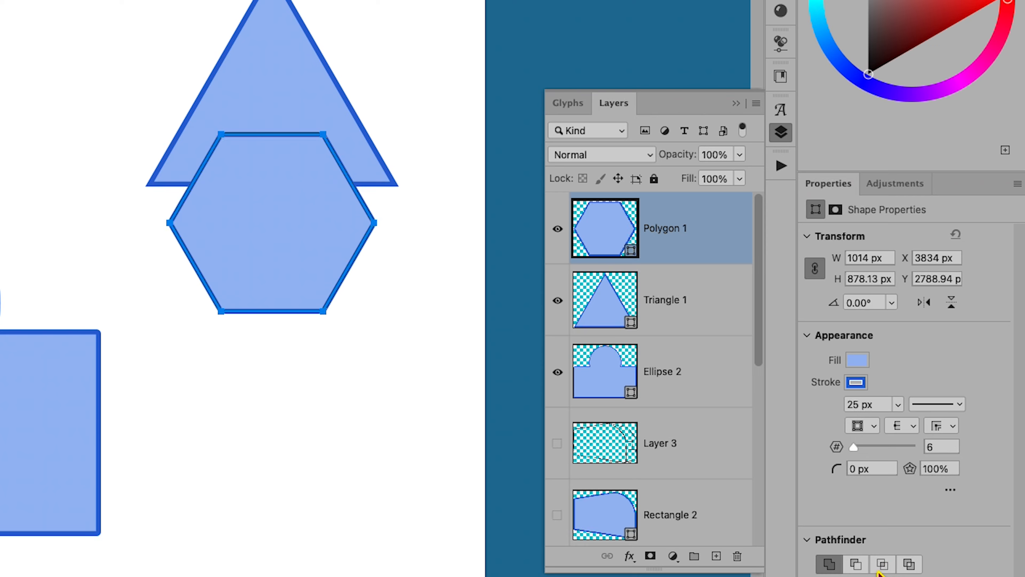
Step: Set the hexagon to exclude overlapping shapes and merge its layer with the Triangle 1 layer
left_click(908, 564)
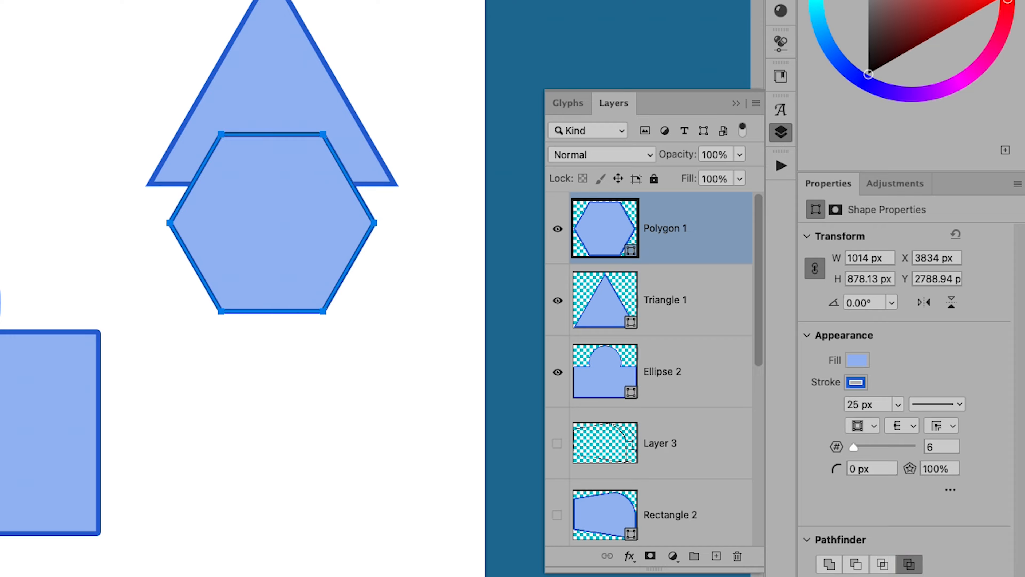
left_click(686, 310, "shift")
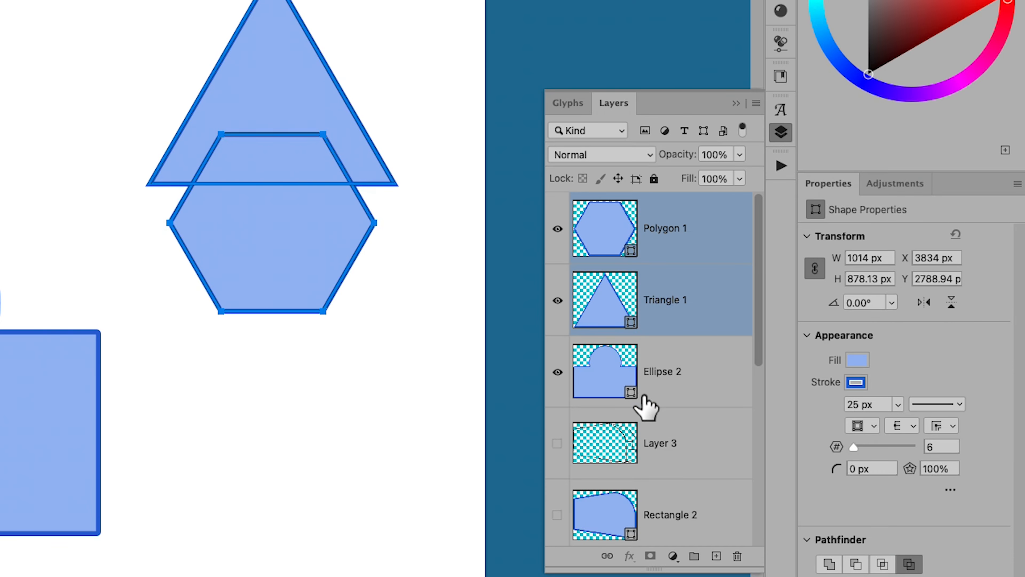
key("super+e")
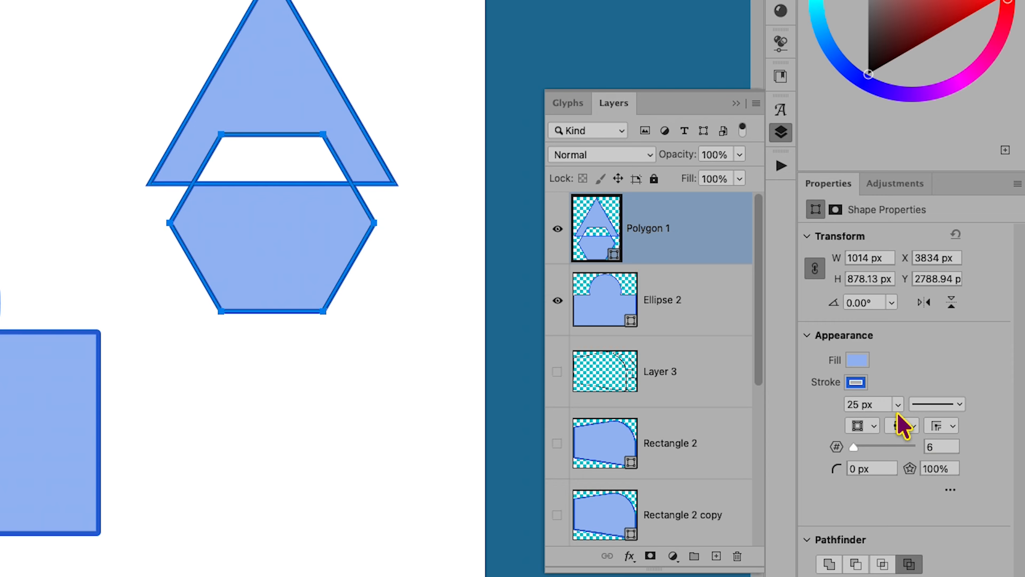
Step: Give the triangle-hexagon shape a dashed 41.25 px stroke and move it down the canvas
mouse_move(897, 404)
left_mouse_down()
mouse_move(890, 424)
mouse_move(908, 429)
mouse_move(899, 428)
left_mouse_up()
left_click(959, 404)
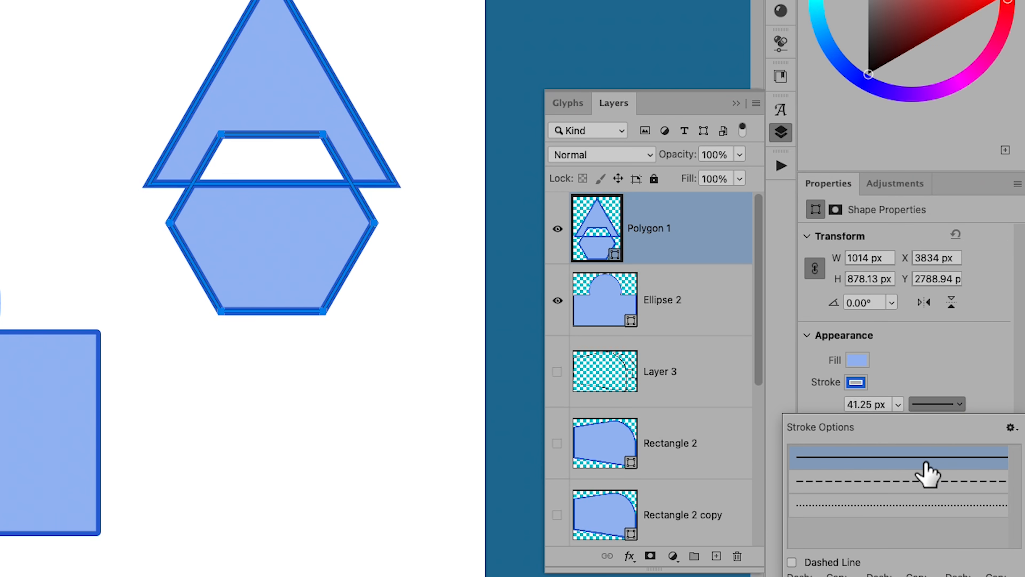
left_click(911, 482)
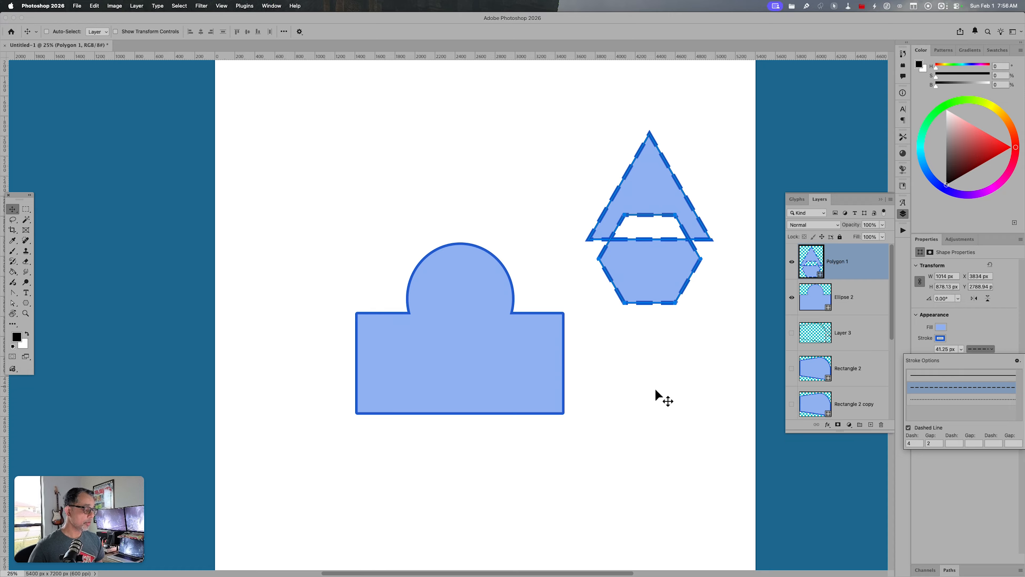
key("v")
mouse_move(669, 300)
left_mouse_down()
mouse_move(662, 392)
mouse_move(665, 383)
left_mouse_up()
Step: Set the triangle-hexagon shape's stroke to a solid line with a width of 25 px
left_click(981, 349)
left_click(963, 375)
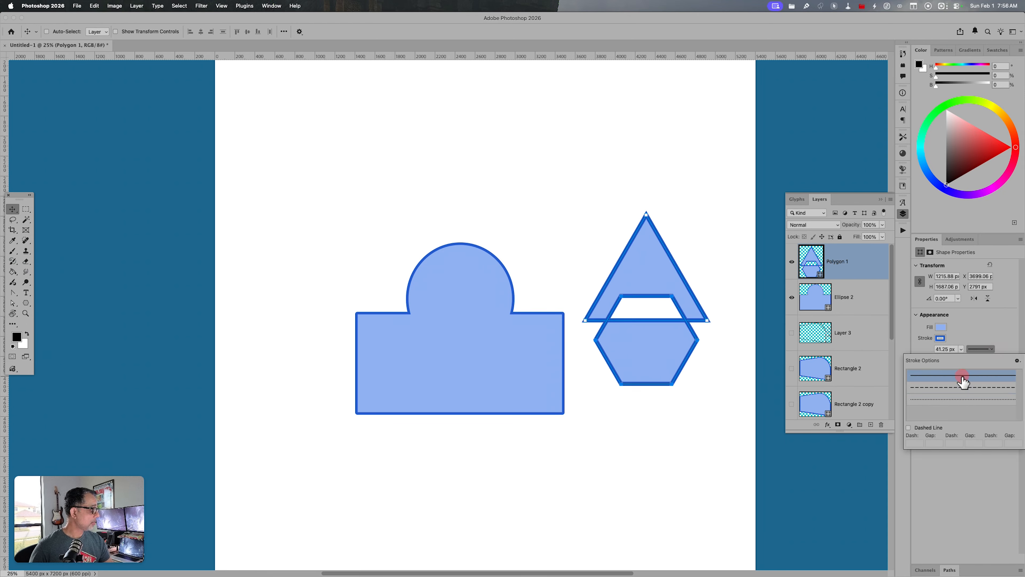
left_click(975, 336)
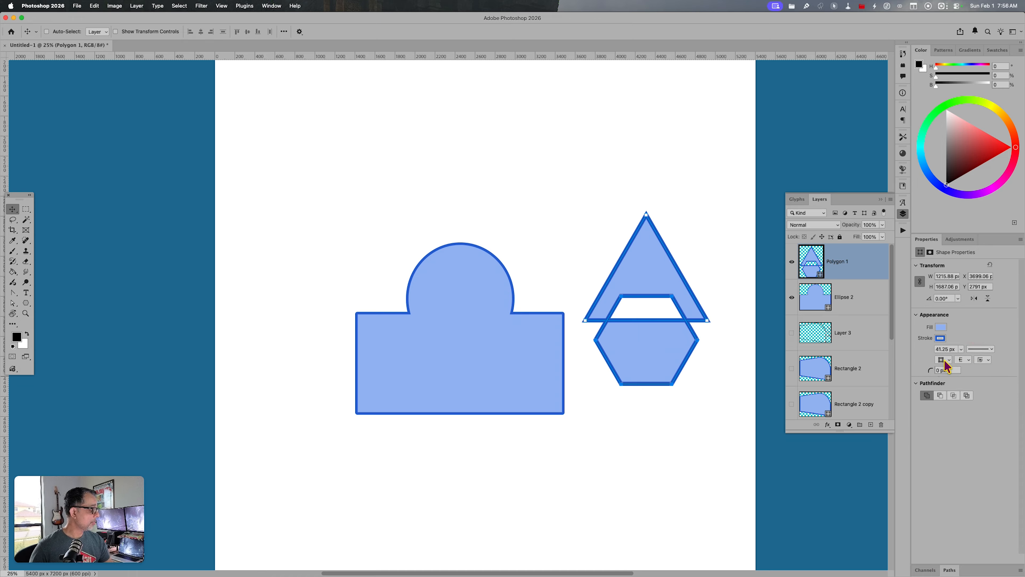
left_click(946, 349)
type("25")
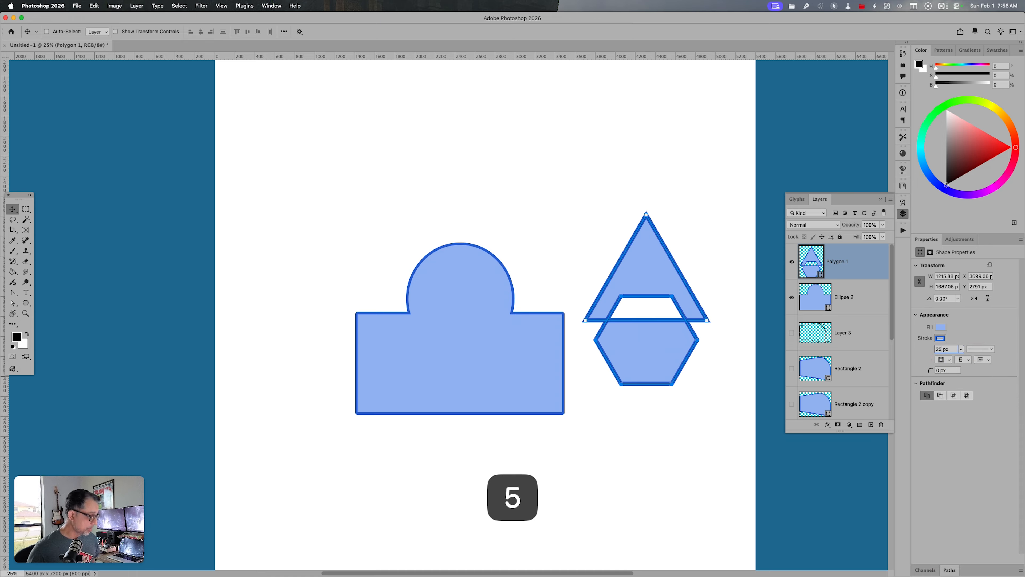
key("Return")
Step: Move the triangle-hexagon shape up and slightly left, above the right end of the merged rectangle
key("v")
left_click_drag(661, 375, 622, 274)
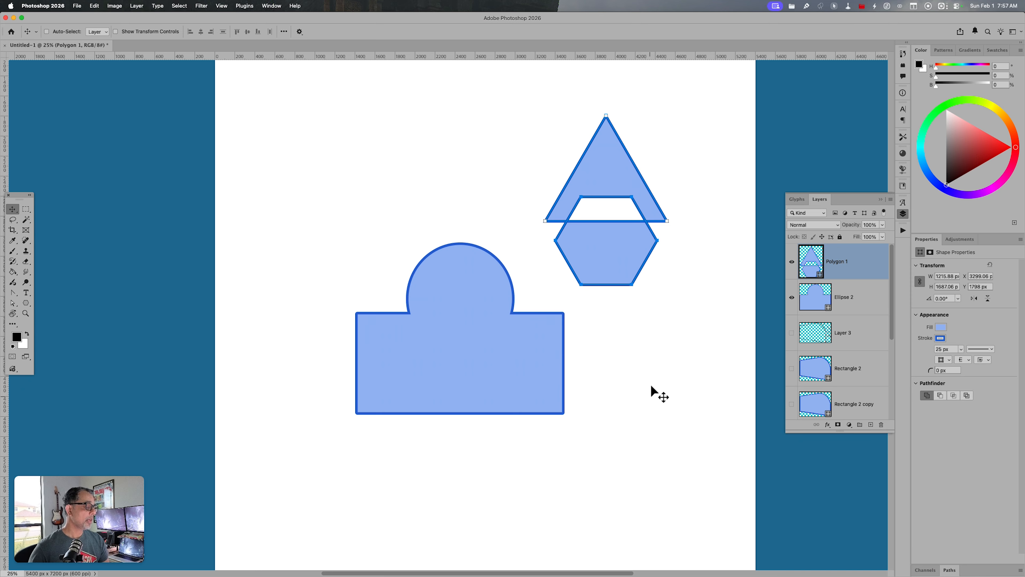
left_click_drag(622, 268, 626, 286)
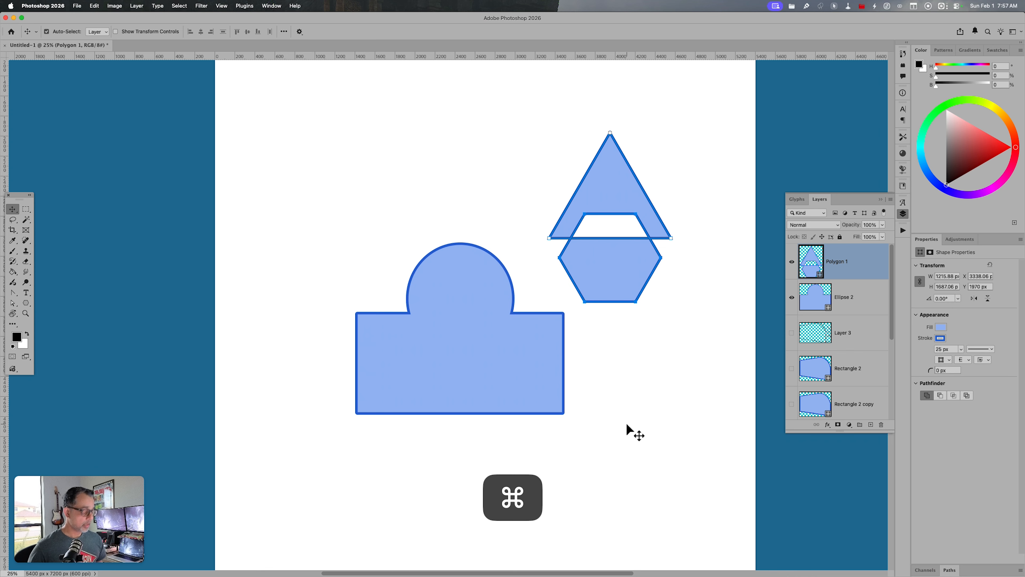
Step: Apply a Perspective transform to the triangle-hexagon shape, widening its top edge to about 170% width
key("super+t")
right_click(614, 291)
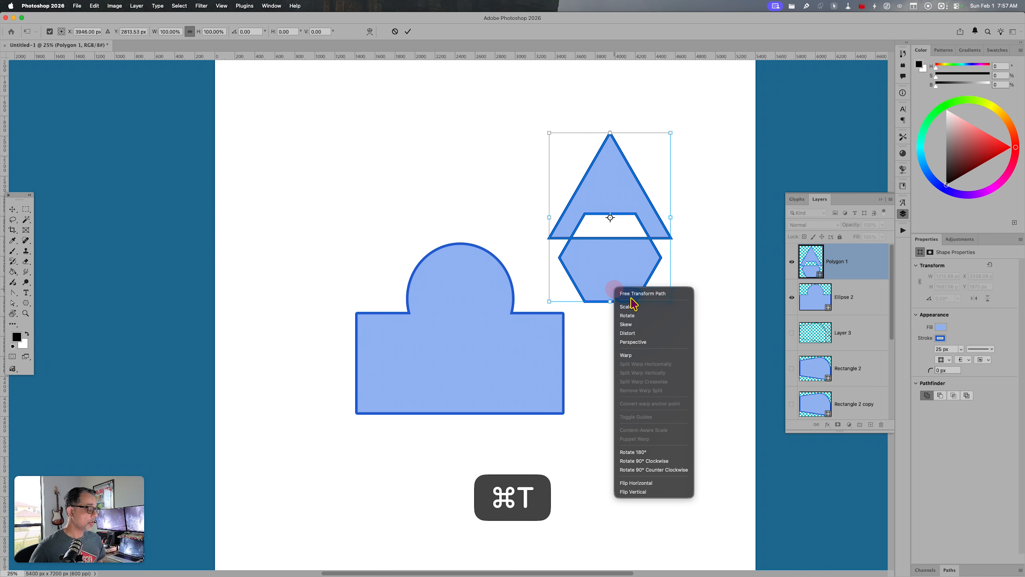
left_click(652, 341)
left_click_drag(670, 133, 715, 157)
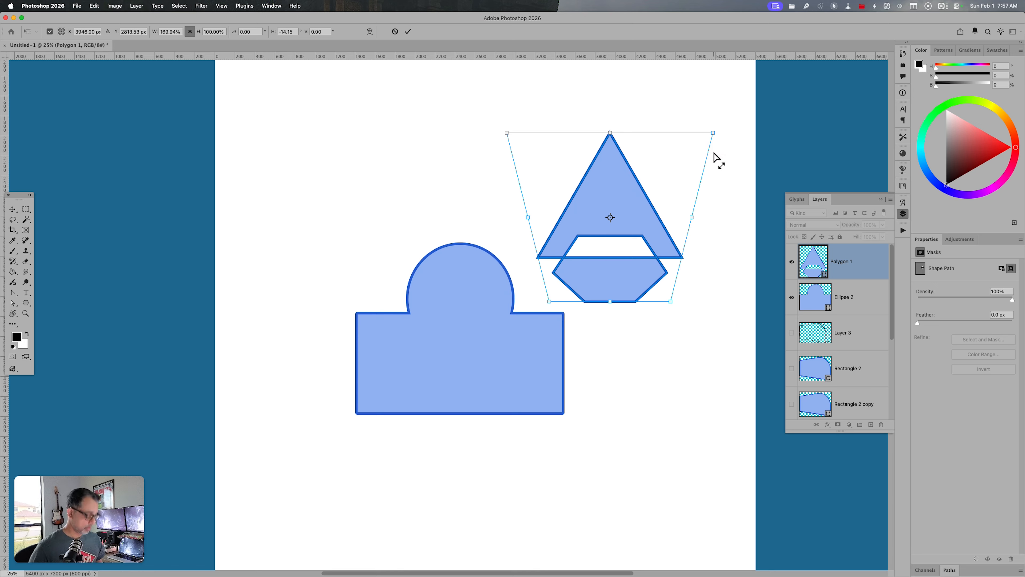
key("Return")
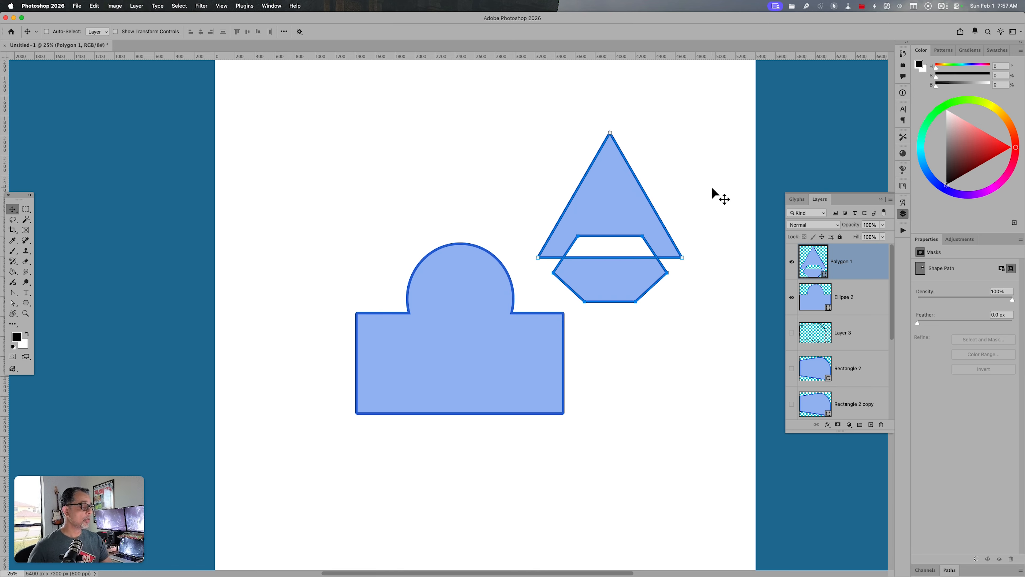
Step: Try copying the Polygon 1 shape onto a new layer twice, undoing each copy
key("b")
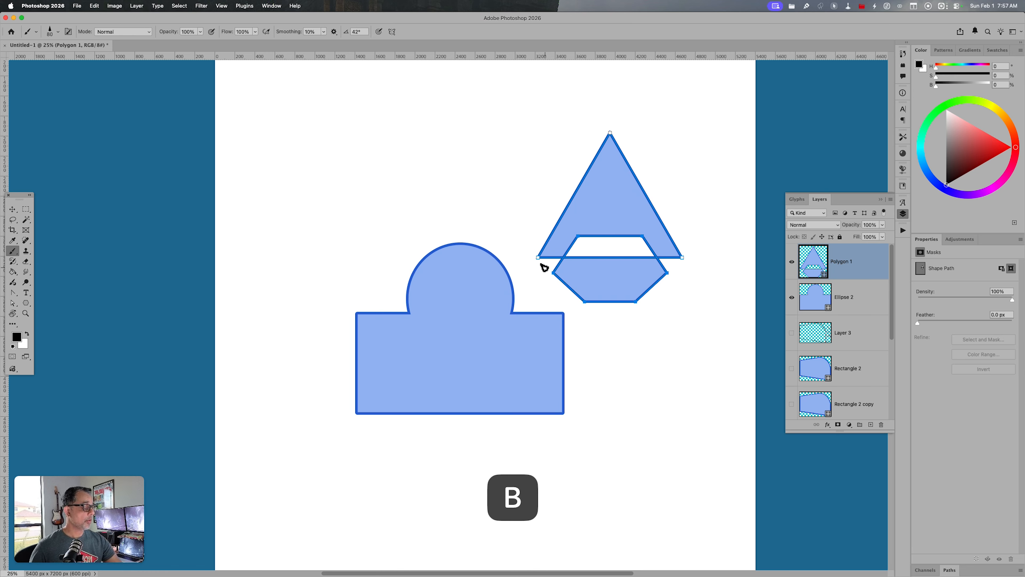
key("super+j")
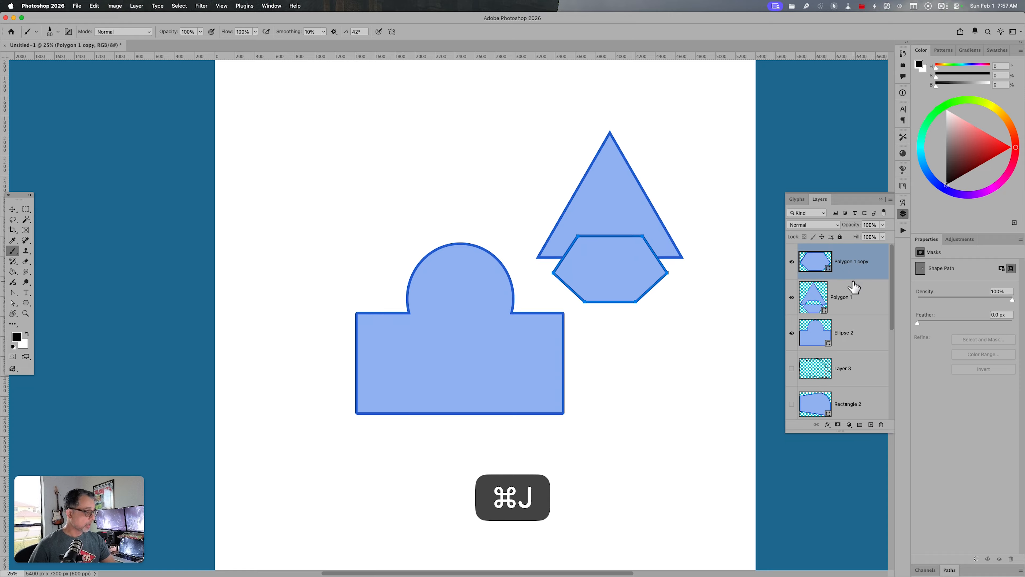
key("super+z")
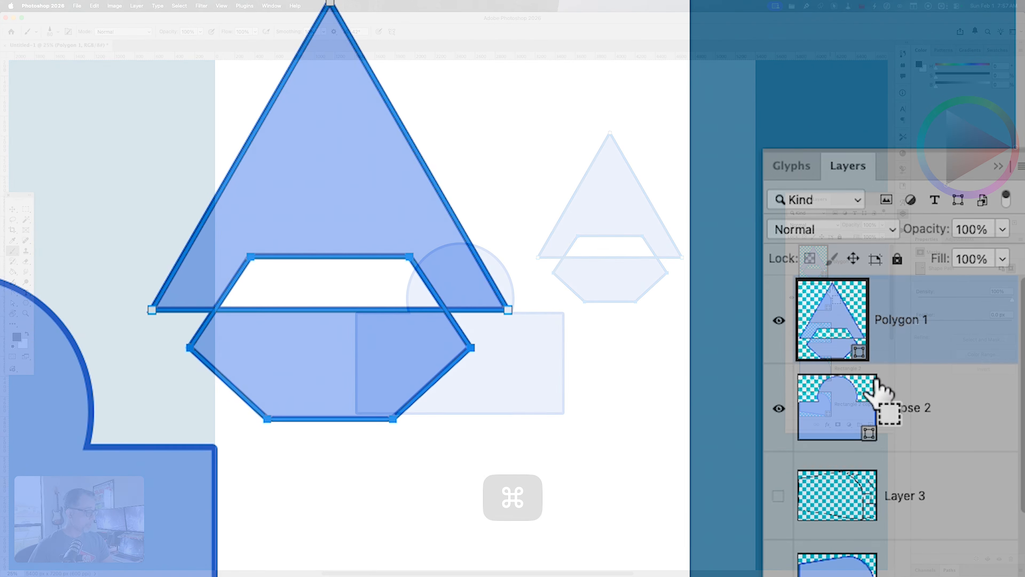
key("super+j")
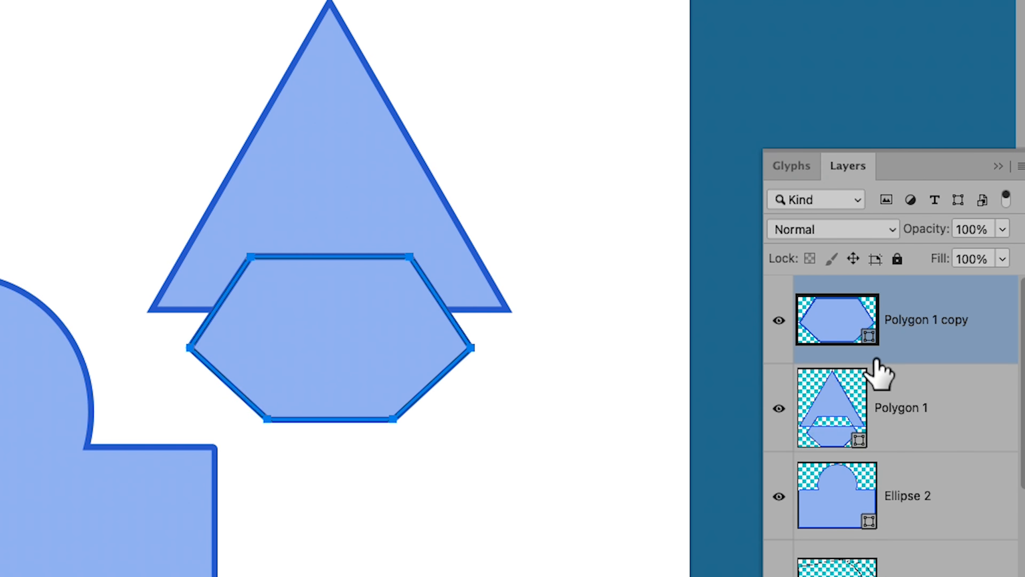
key("super+z")
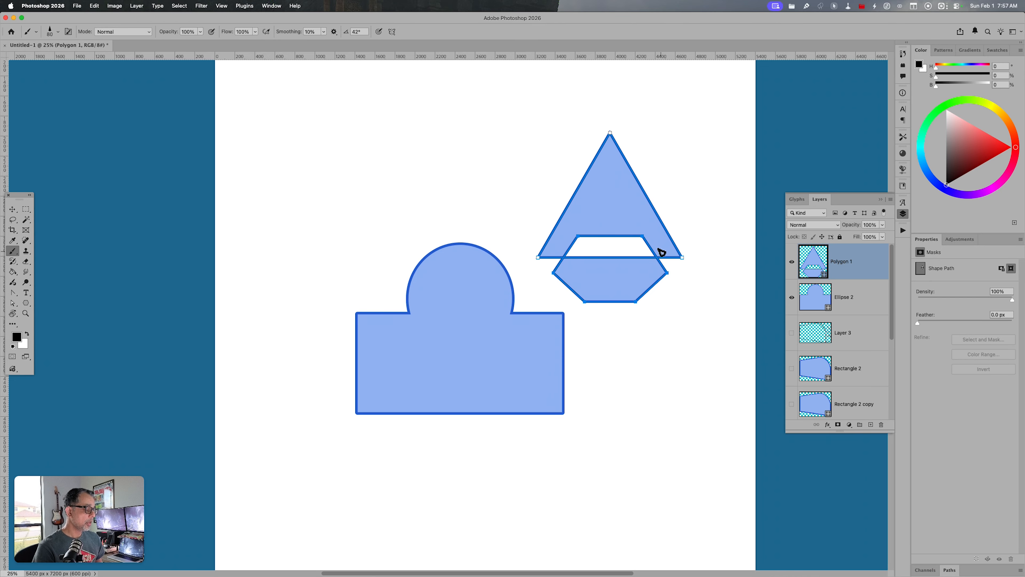
Step: Duplicate the whole Polygon 1 layer with Duplicate Layer, naming it Polygon 1 copy in the same document
right_click(847, 271)
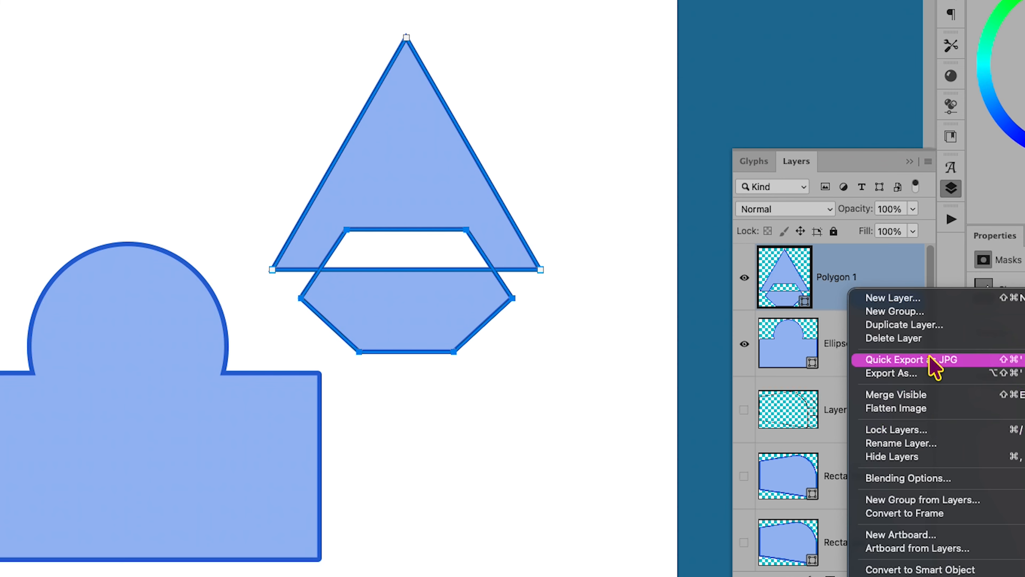
left_click(932, 325)
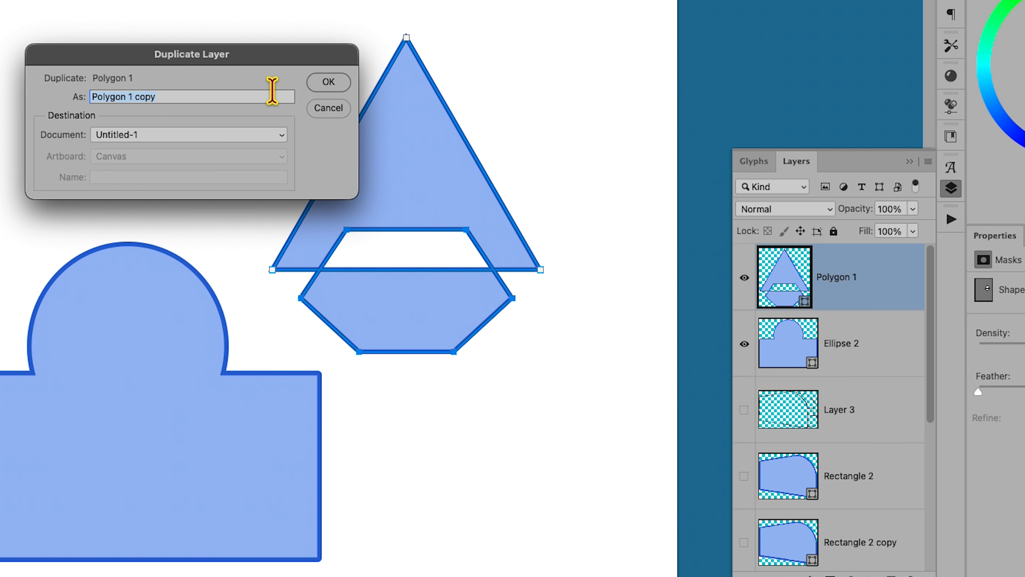
left_click(311, 84)
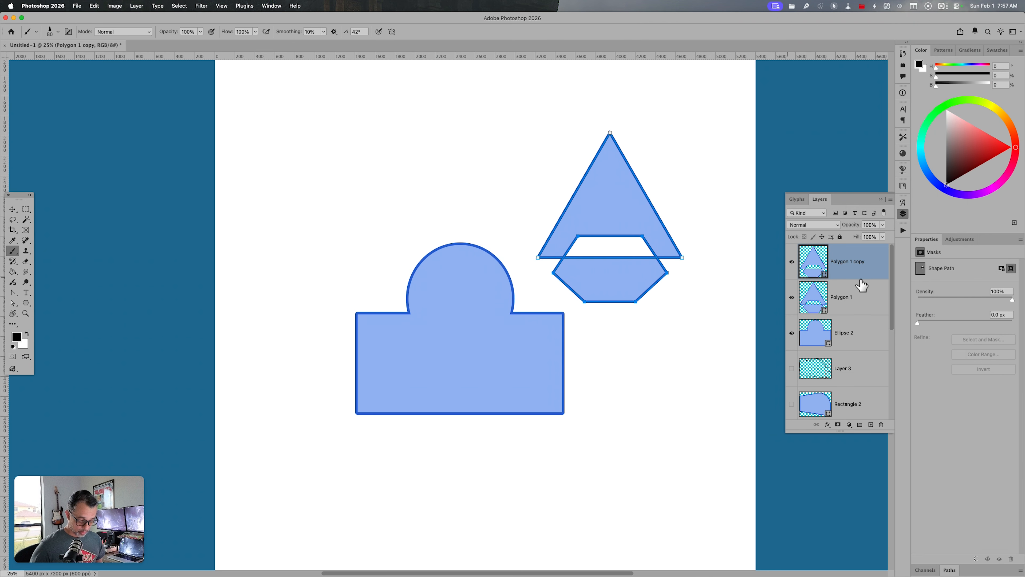
Step: Move the original Polygon 1 shape down behind its copy and scale it to about 84.5%
left_click(841, 298)
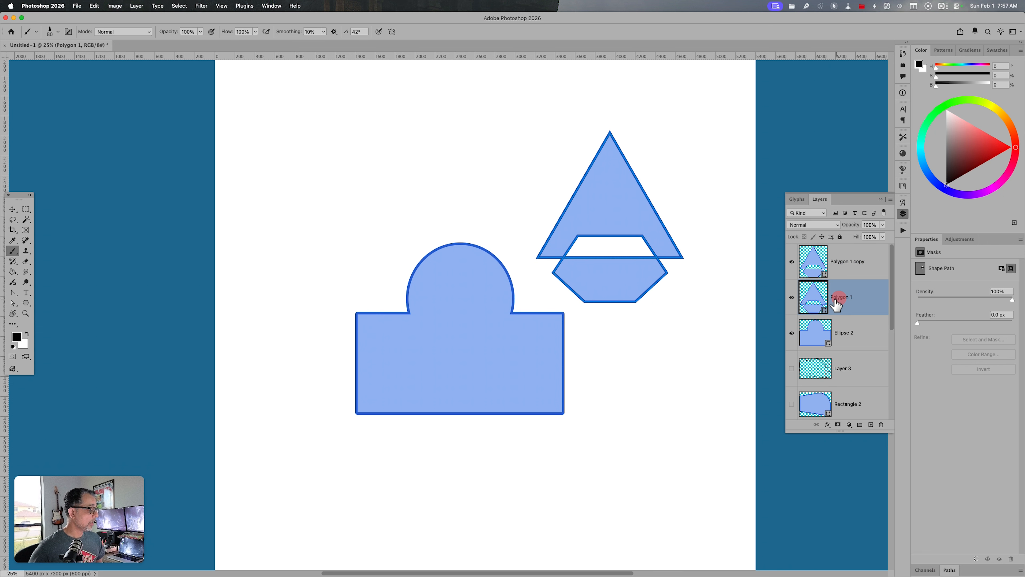
key("v")
left_click_drag(667, 295, 669, 325)
key("super+t")
key("v")
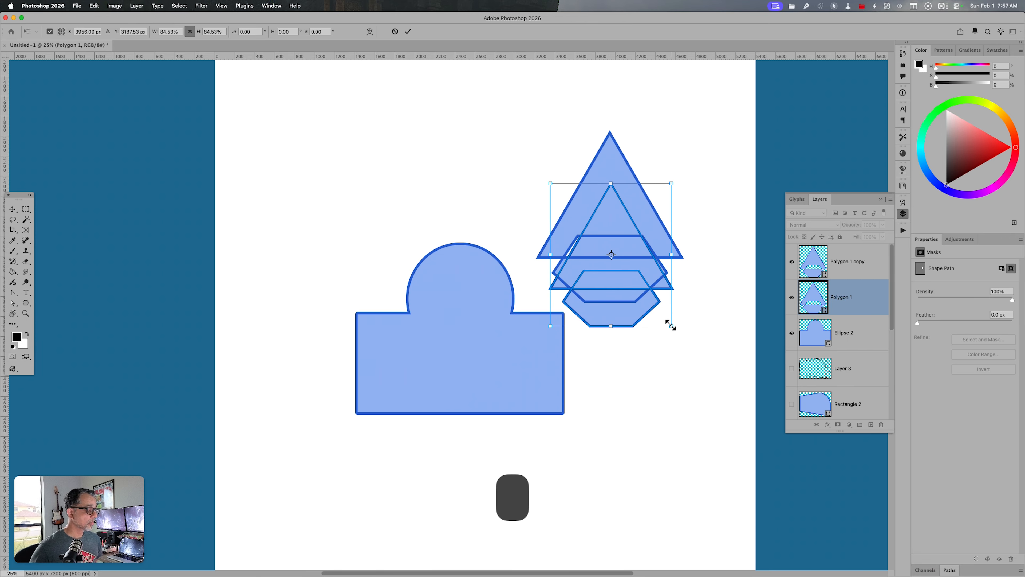
Step: Set the Polygon 1 and Polygon 1 copy layers to 30% opacity, adding a blank layer between them
key("3")
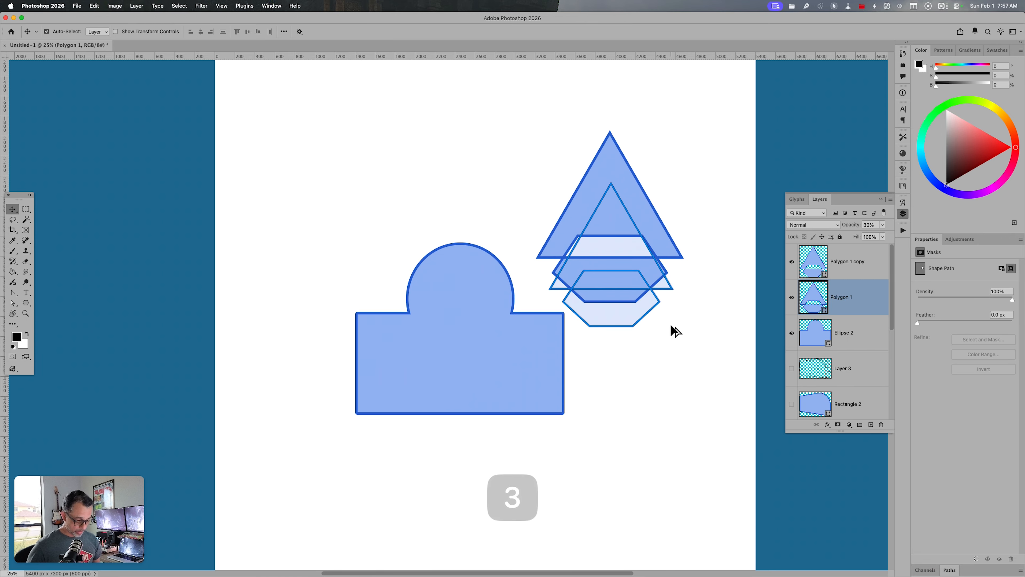
key("super+alt+shift+n")
left_click(847, 274)
key("v")
key("3")
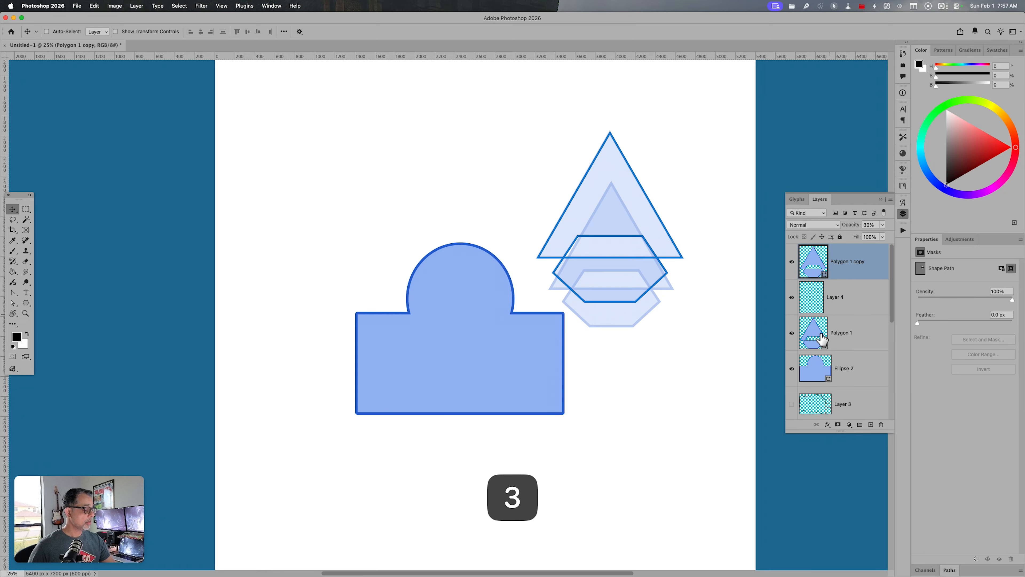
Step: On a new blank layer above Polygon 1 copy, brush black edges joining the left corners of the two faded shapes
key("super+alt+shift+n")
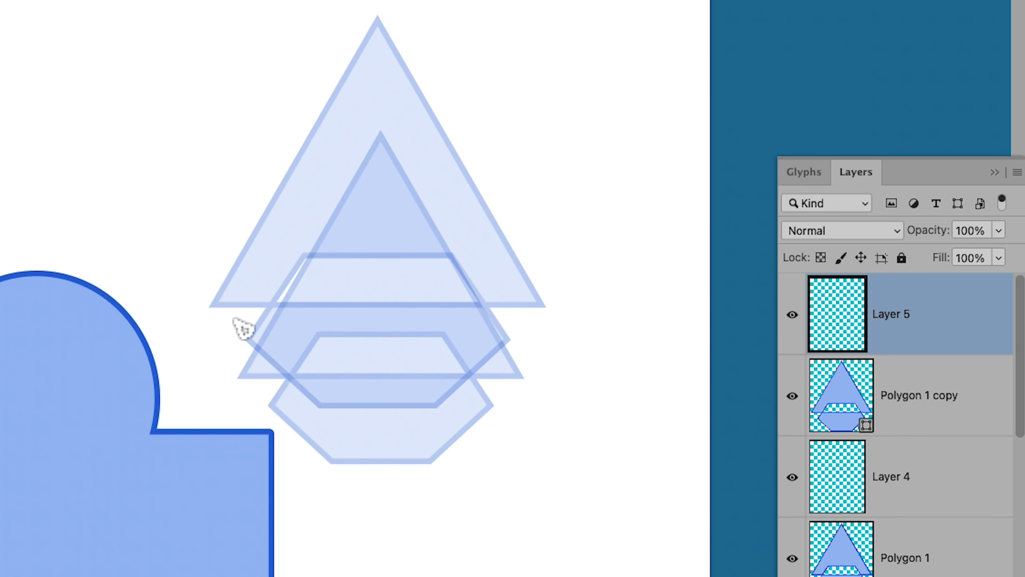
left_click_drag(317, 404, 336, 463)
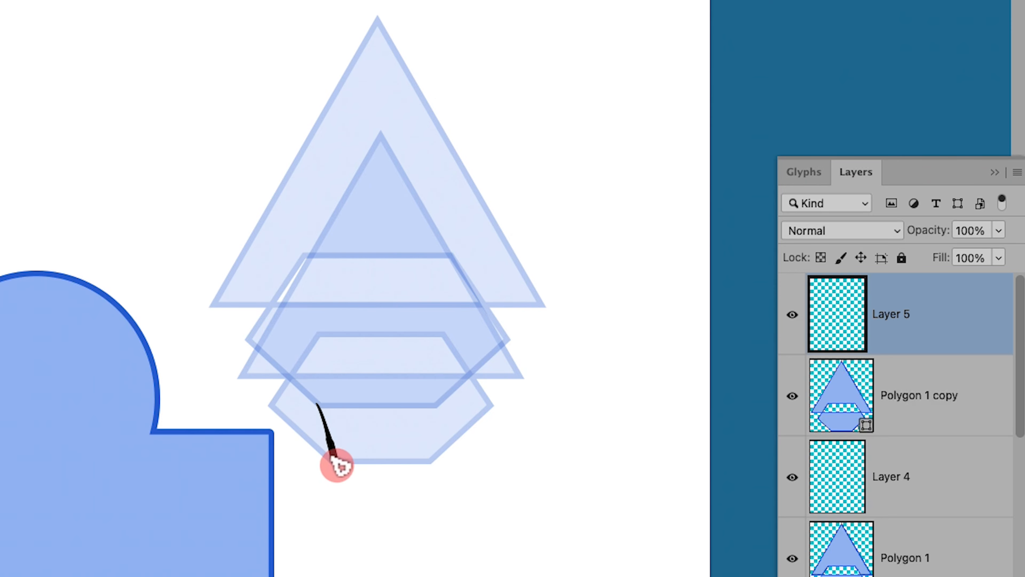
left_click_drag(247, 339, 271, 408)
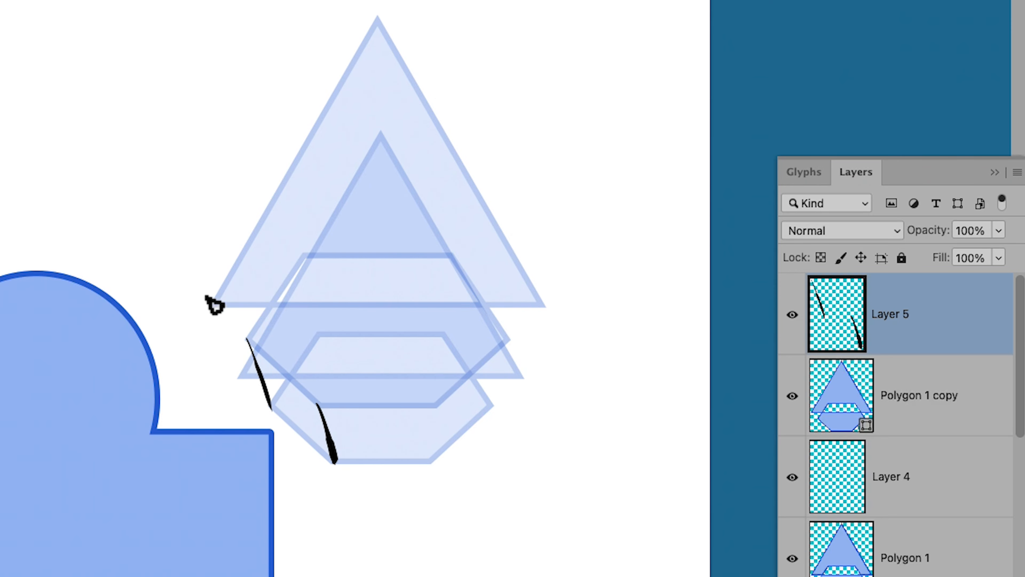
left_click_drag(213, 300, 244, 375)
left_click(247, 375)
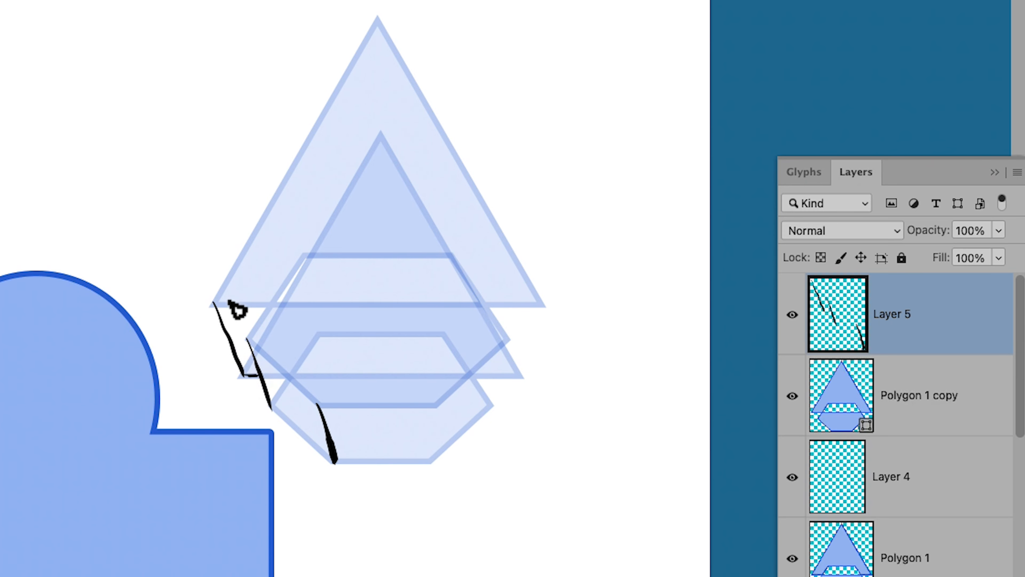
left_click_drag(214, 303, 274, 303)
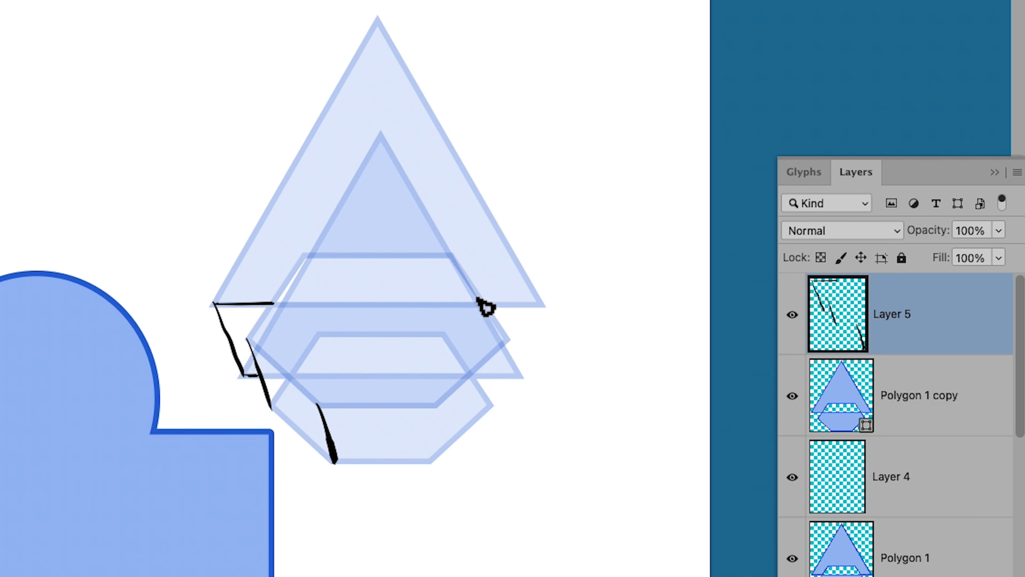
Step: Brush matching black edges joining the right corners of the two faded triangles and hexagons, redoing the strokes that miss
mouse_move(479, 303)
left_mouse_down()
mouse_move(542, 296)
mouse_move(494, 295)
mouse_move(534, 298)
mouse_move(522, 365)
mouse_move(473, 374)
left_mouse_up()
key("ctrl+z")
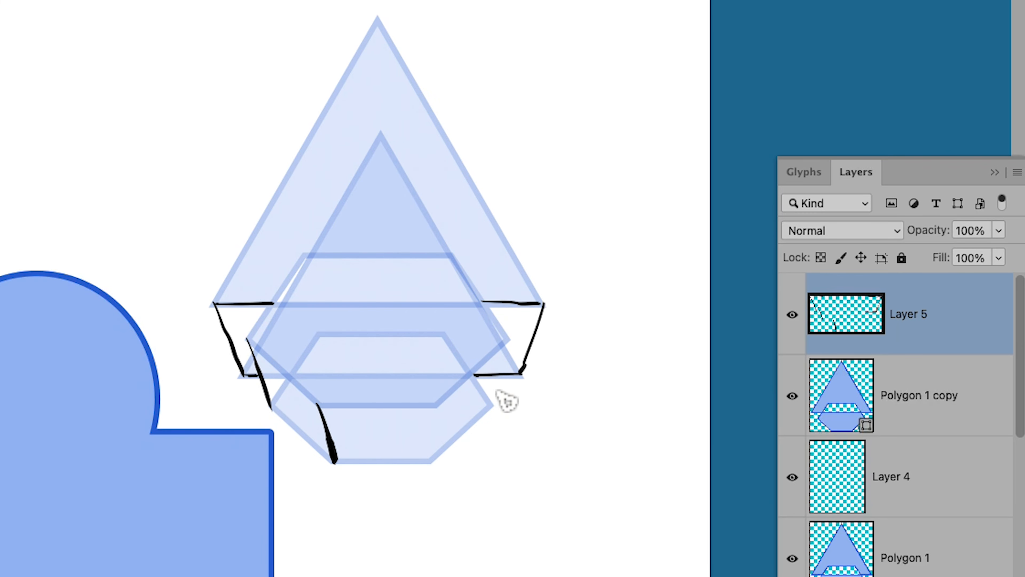
key("ctrl+z")
left_click_drag(504, 338, 493, 398)
key("ctrl+z")
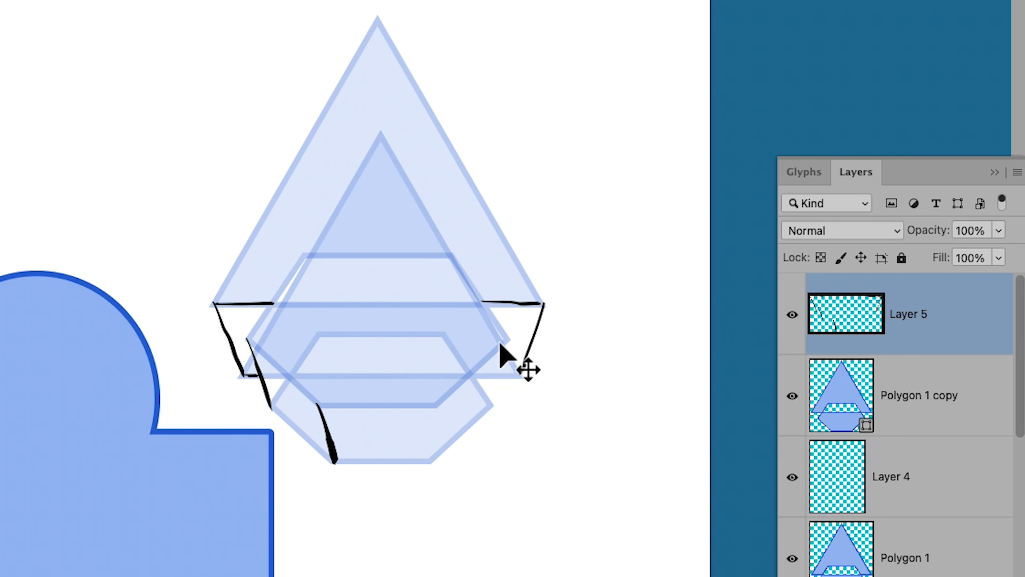
left_click_drag(503, 339, 492, 401)
left_click_drag(523, 367, 498, 375)
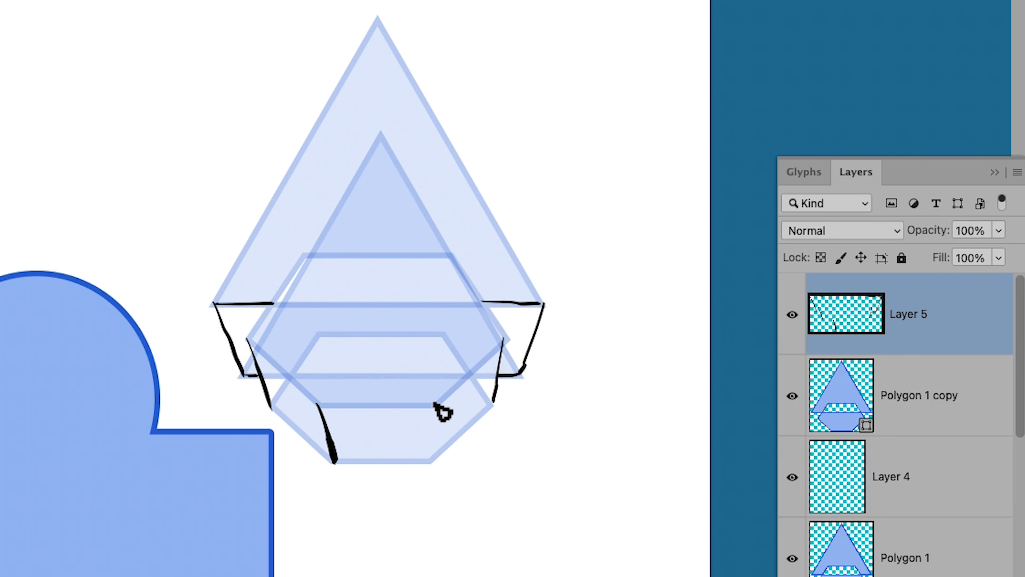
Step: Brush the lower edges of both hexagons and the remaining corner connector to form the faceted underside
left_click_drag(438, 404, 427, 455)
left_click_drag(493, 401, 428, 456)
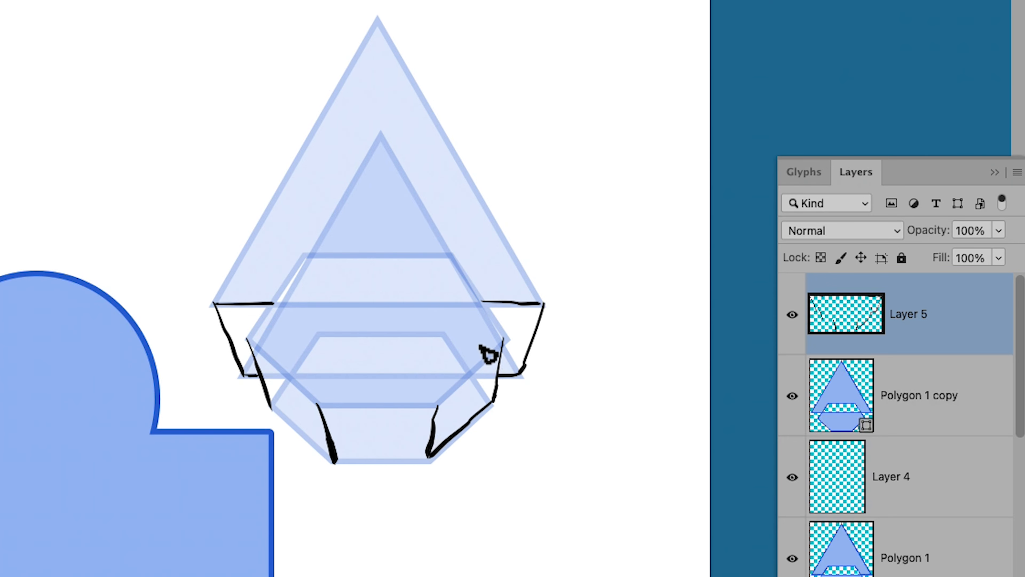
mouse_move(503, 339)
left_mouse_down()
mouse_move(431, 403)
mouse_move(317, 405)
left_mouse_up()
left_click_drag(429, 456, 326, 456)
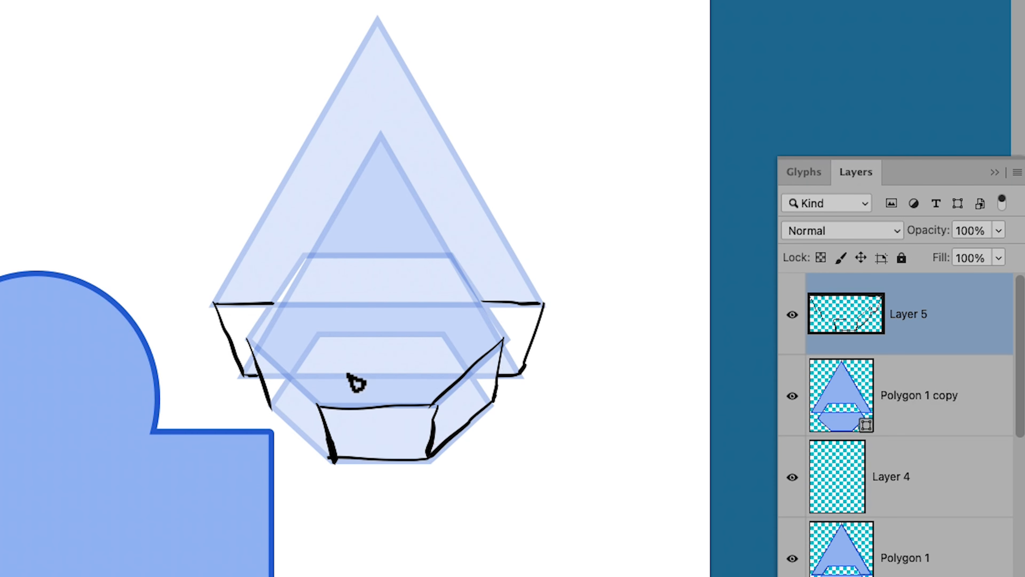
mouse_move(247, 337)
left_mouse_down()
mouse_move(319, 404)
mouse_move(331, 456)
left_mouse_up()
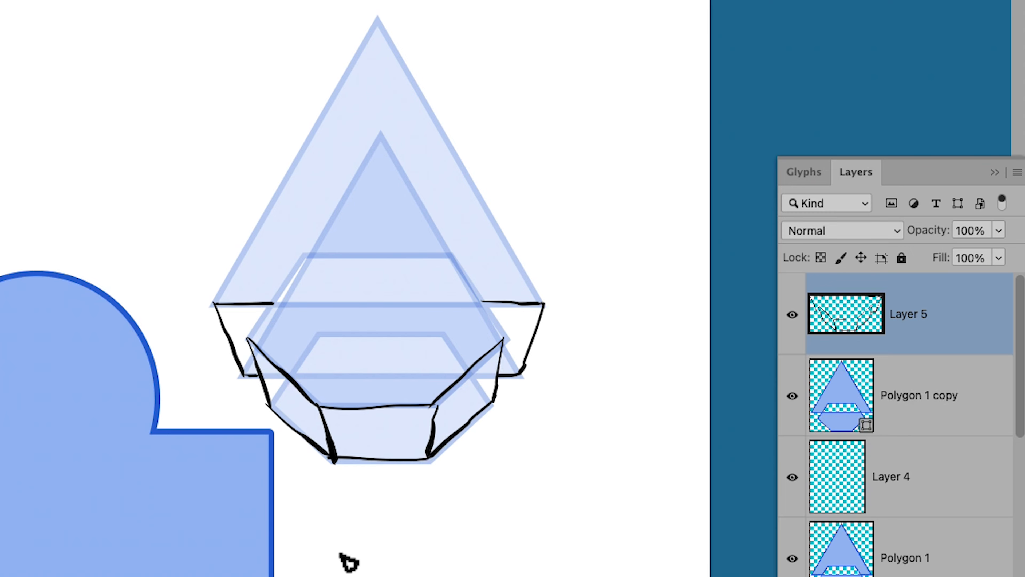
Step: Brush the outline and depth edges of the notch where the front hexagon overlaps the triangle's base
left_click_drag(303, 255, 320, 301)
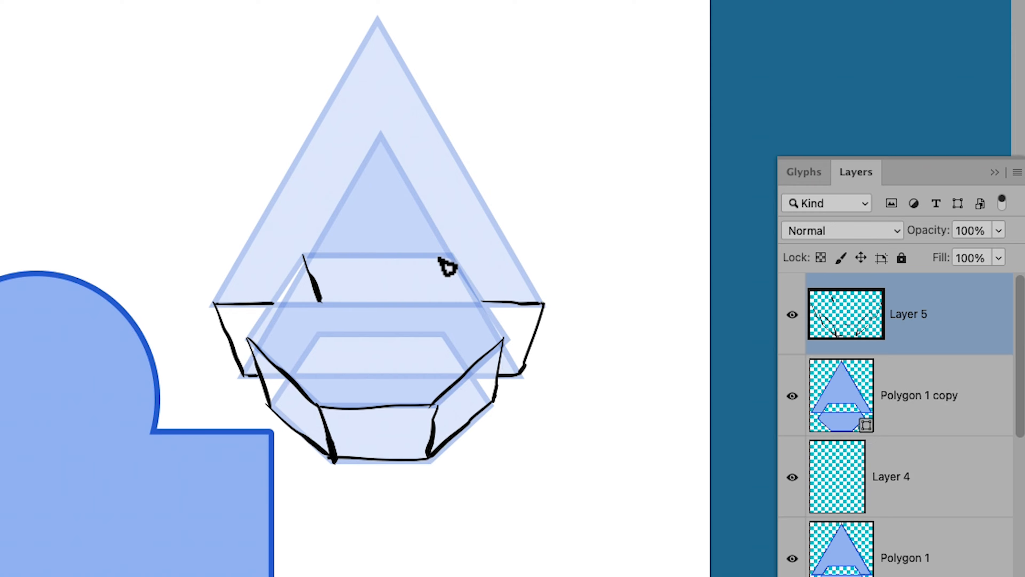
left_click_drag(452, 254, 437, 302)
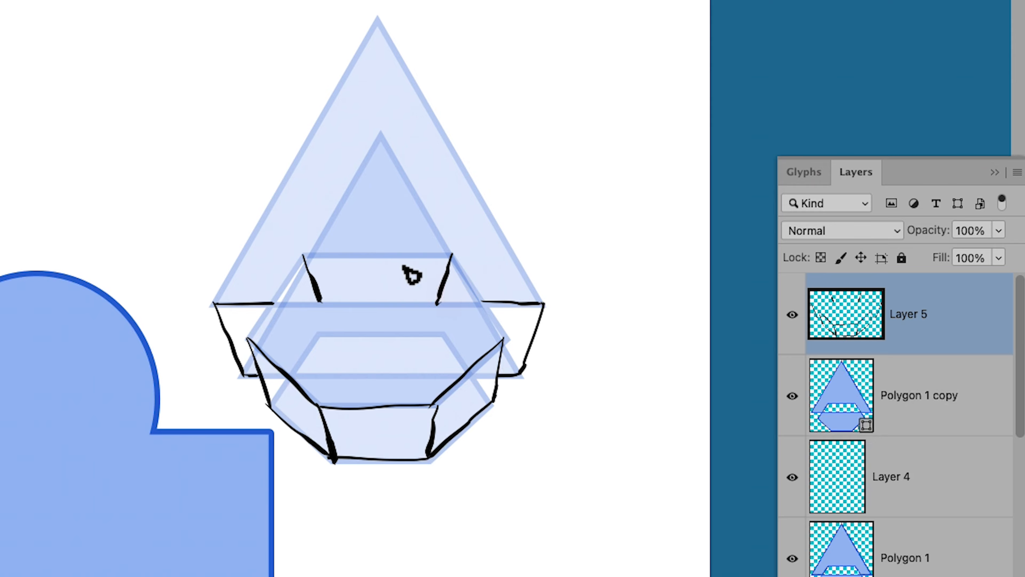
mouse_move(303, 255)
left_mouse_down()
mouse_move(427, 250)
mouse_move(480, 300)
left_mouse_up()
left_click_drag(304, 255, 269, 303)
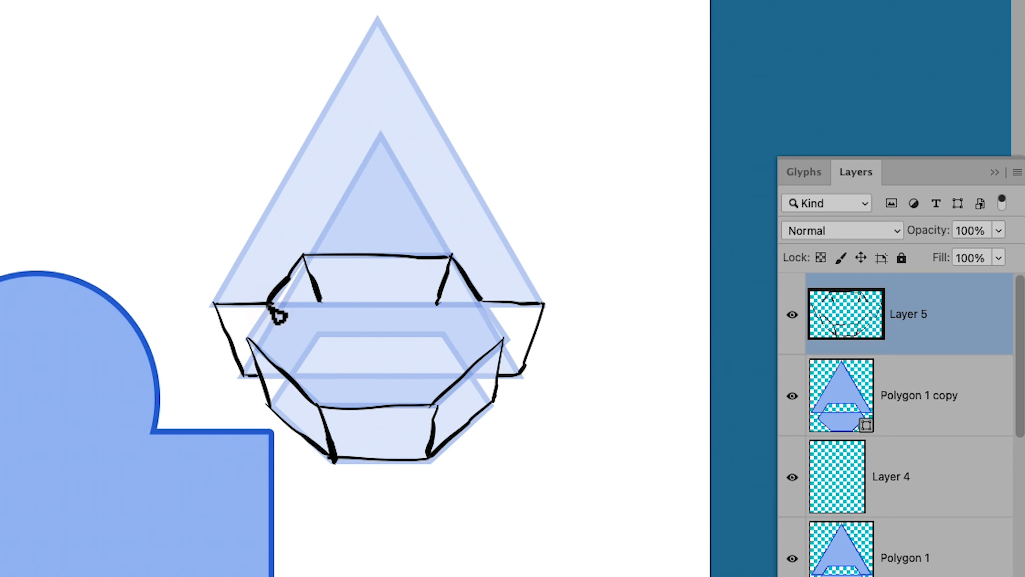
Step: Outline the two long sides of the front triangle and complete its base with black brush strokes
mouse_move(373, 21)
left_mouse_down()
mouse_move(216, 306)
mouse_move(378, 18)
mouse_move(432, 133)
mouse_move(545, 306)
left_mouse_up()
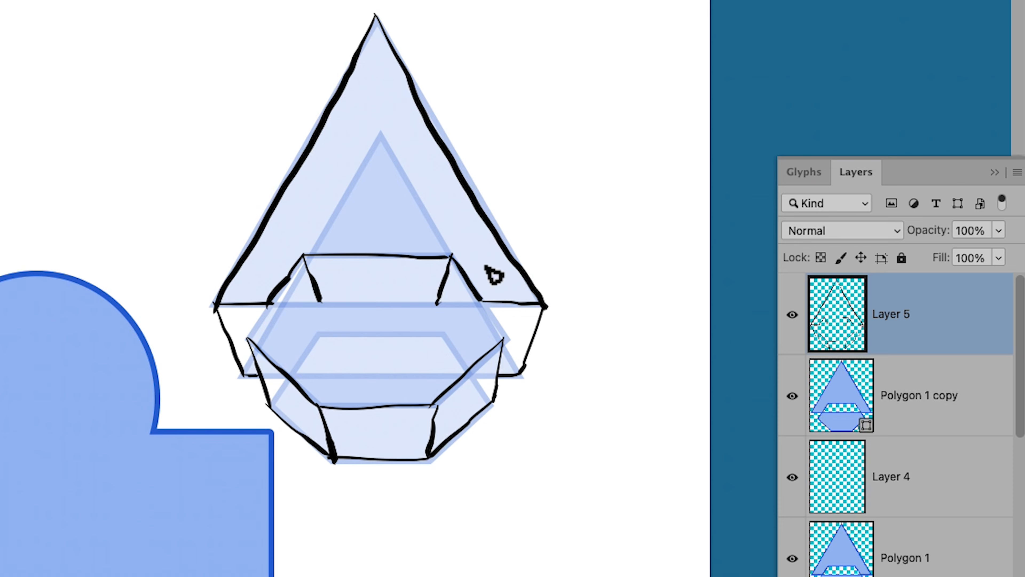
left_click(321, 299)
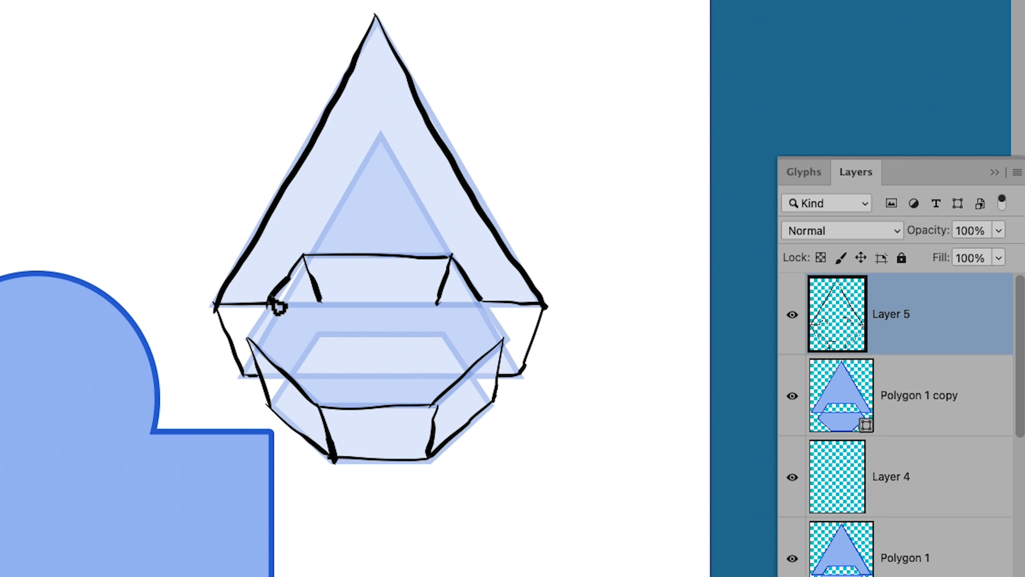
left_click_drag(268, 302, 546, 304)
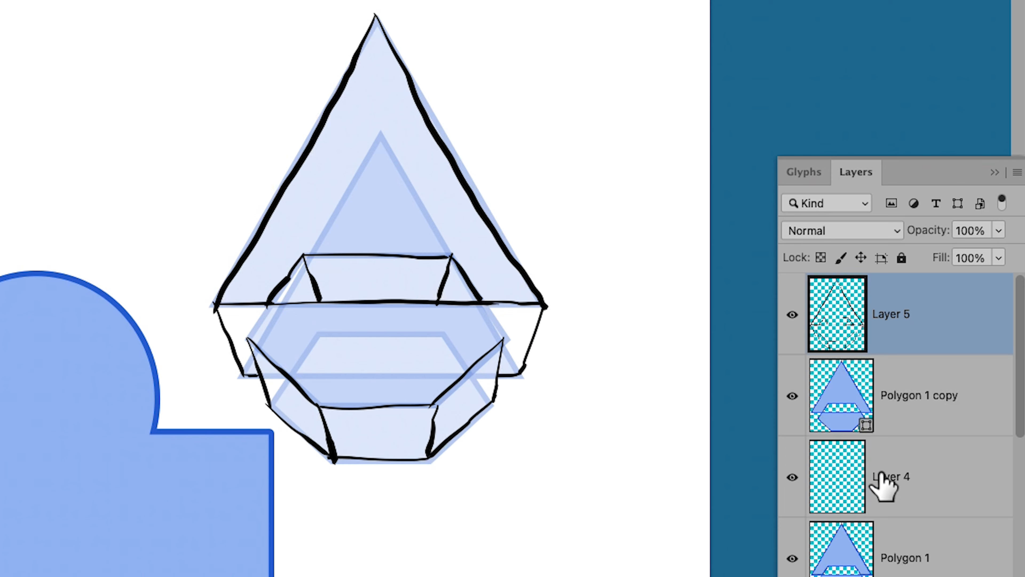
Step: Hide the Polygon 1 copy and Polygon 1 layers and add small brush dots to the hexagon and triangle faces
left_click(792, 396)
left_click(791, 558)
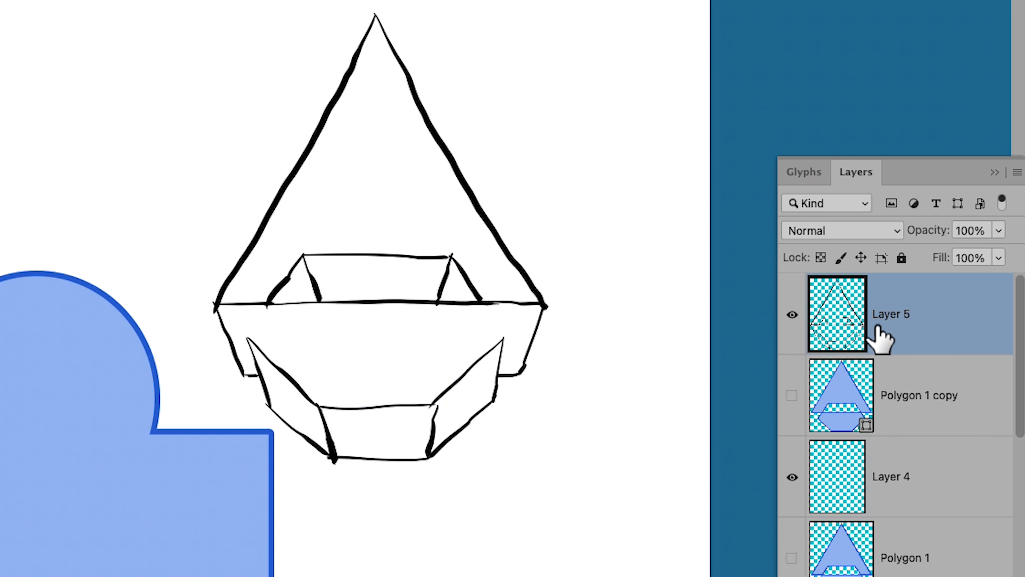
left_click(400, 334)
left_click(418, 341)
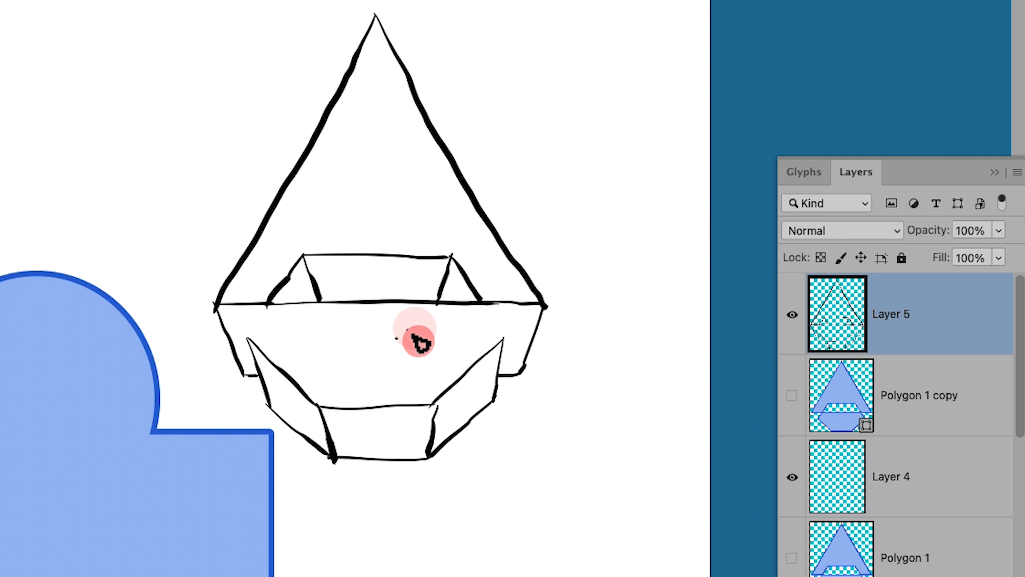
left_click(383, 200)
Step: Hatch the two side faces of the notch and draw an inner ledge line between them
mouse_move(296, 276)
left_mouse_down()
mouse_move(270, 296)
mouse_move(304, 267)
mouse_move(317, 296)
left_mouse_up()
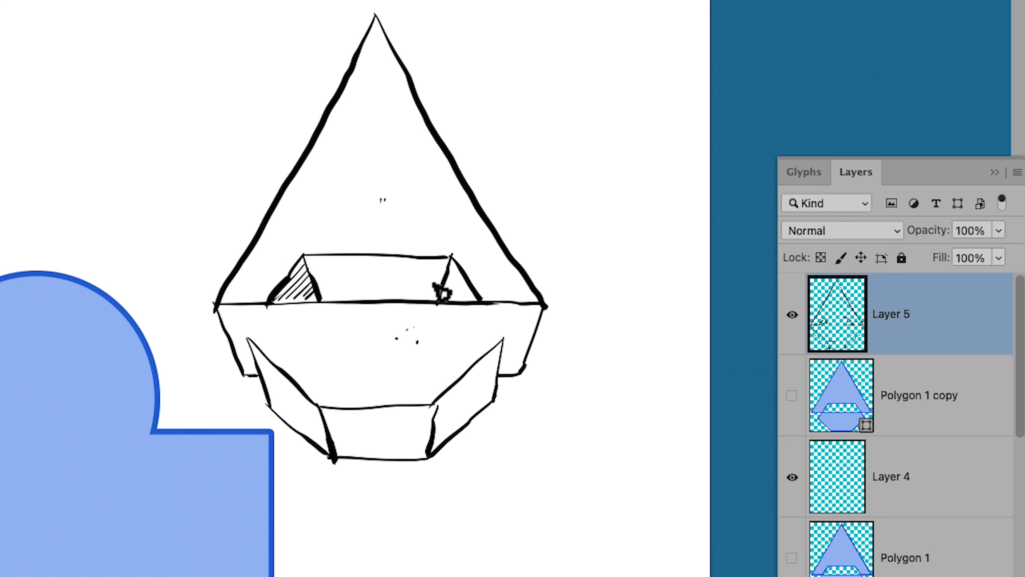
mouse_move(442, 278)
left_mouse_down()
mouse_move(455, 278)
mouse_move(481, 299)
left_mouse_up()
mouse_move(317, 281)
left_mouse_down()
mouse_move(323, 301)
mouse_move(428, 288)
mouse_move(438, 301)
left_mouse_up()
key("g")
left_click(415, 279)
key("v")
key("super+z")
key("b")
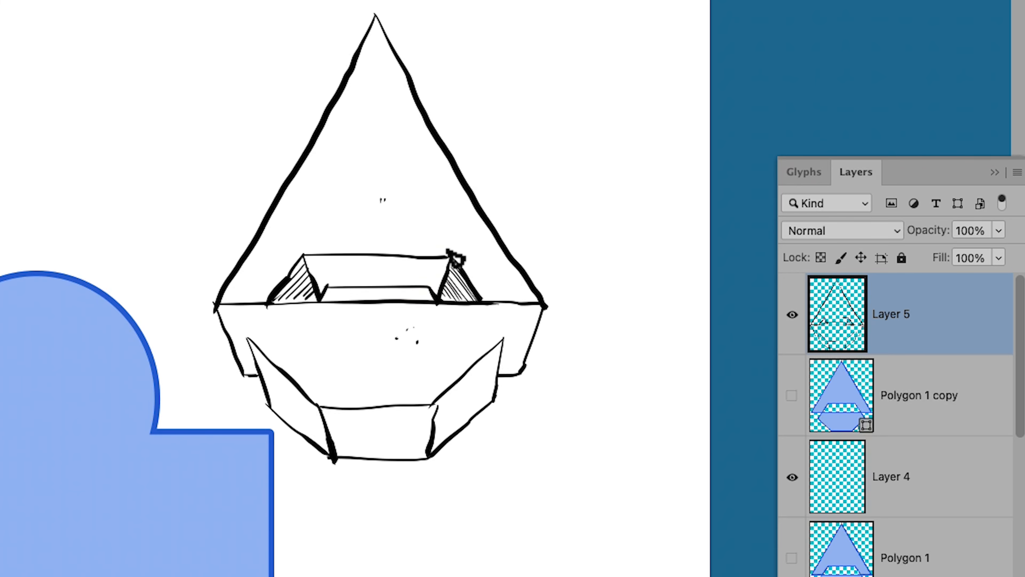
Step: Close the line gap at the notch's upper right corner and fill the notch's back wall with black
left_click_drag(450, 256, 454, 255)
key("g")
left_click(360, 275)
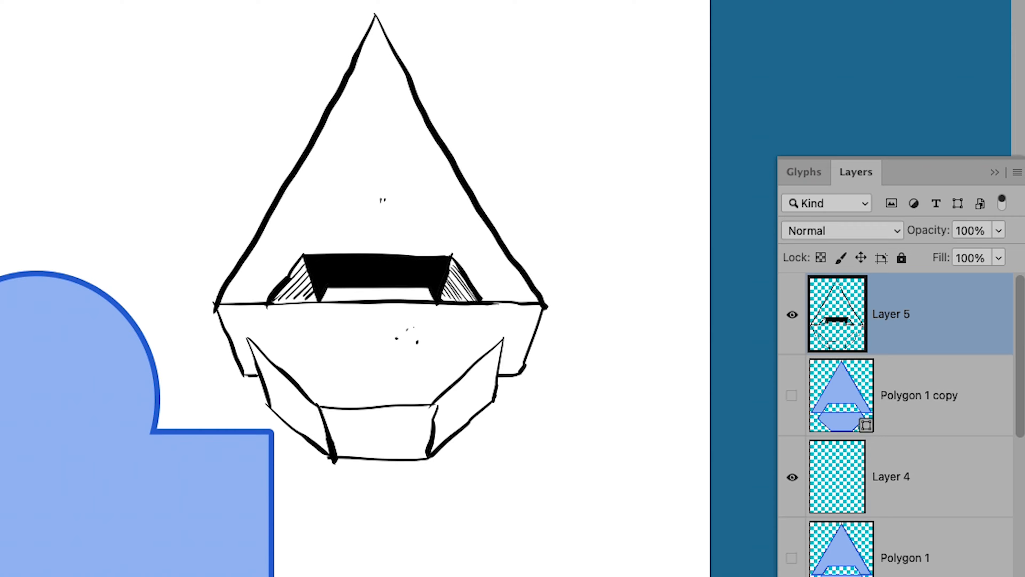
Step: Draw a straight line between the hexagon's side corners, seal its ends and fill the band under the triangle with black
mouse_move(247, 339)
left_mouse_down()
mouse_move(485, 350)
mouse_move(503, 339)
left_mouse_up()
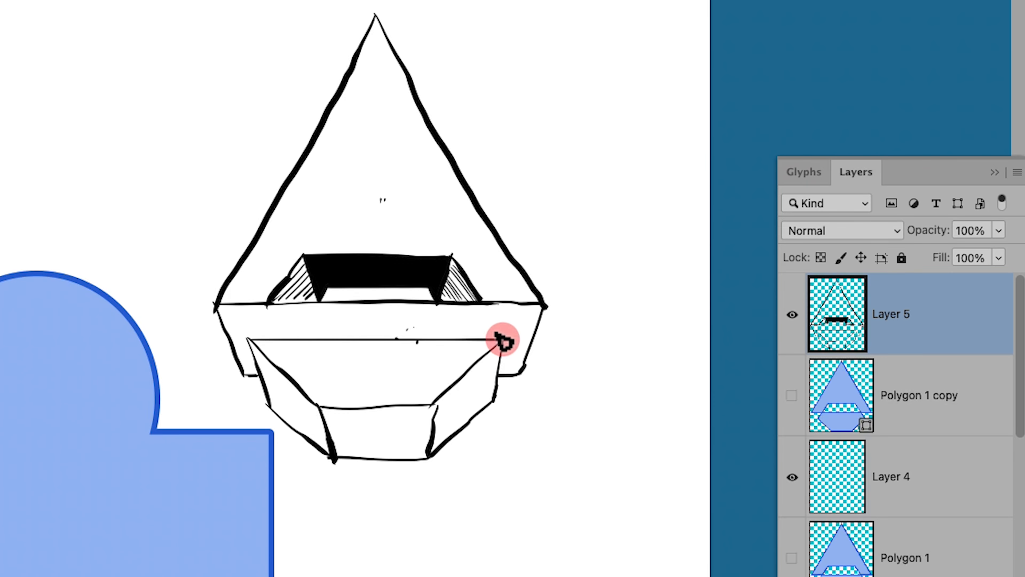
key("g")
left_click(512, 331)
key("ctrl+z")
left_click(248, 339)
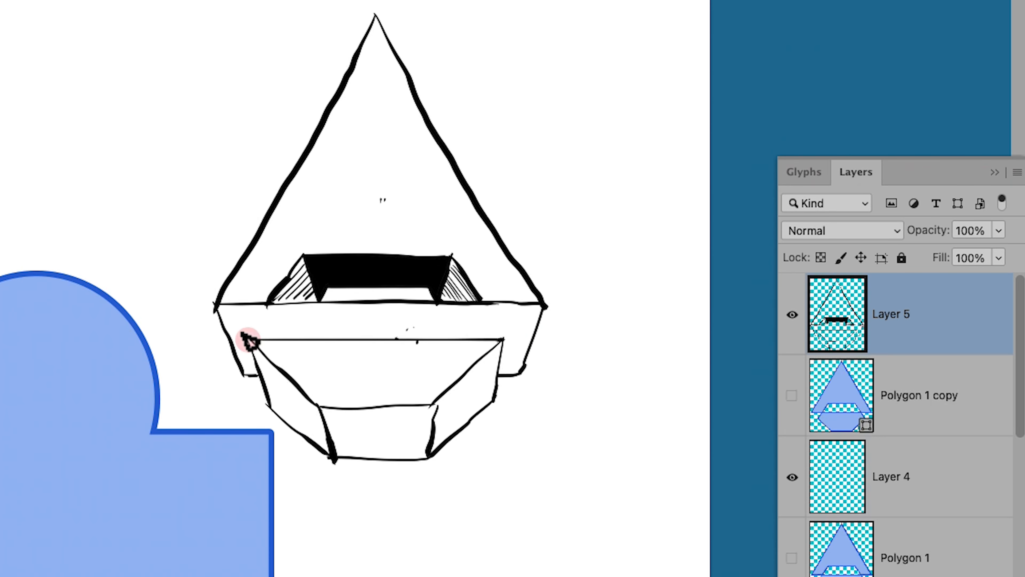
left_click(272, 329)
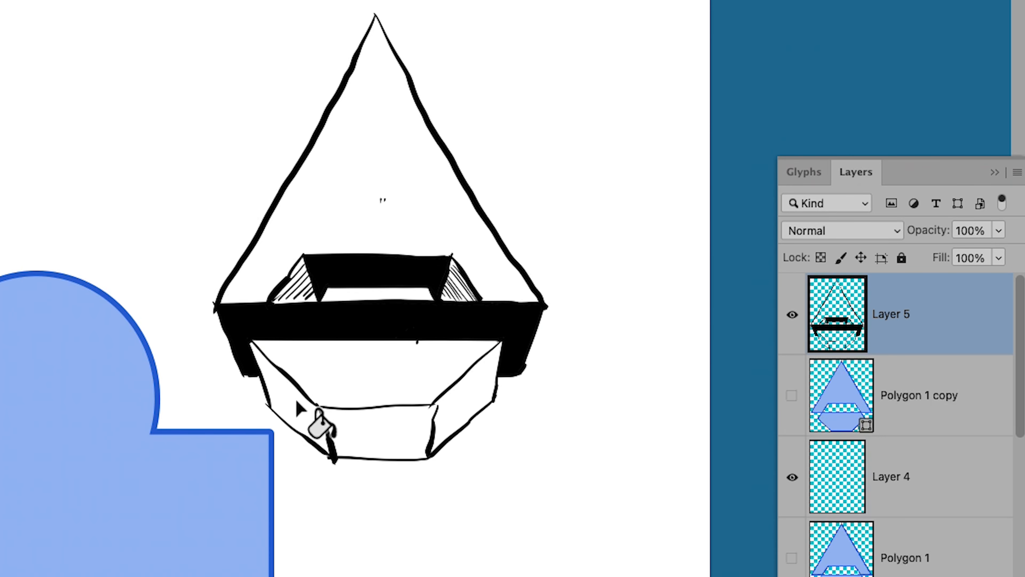
key("b")
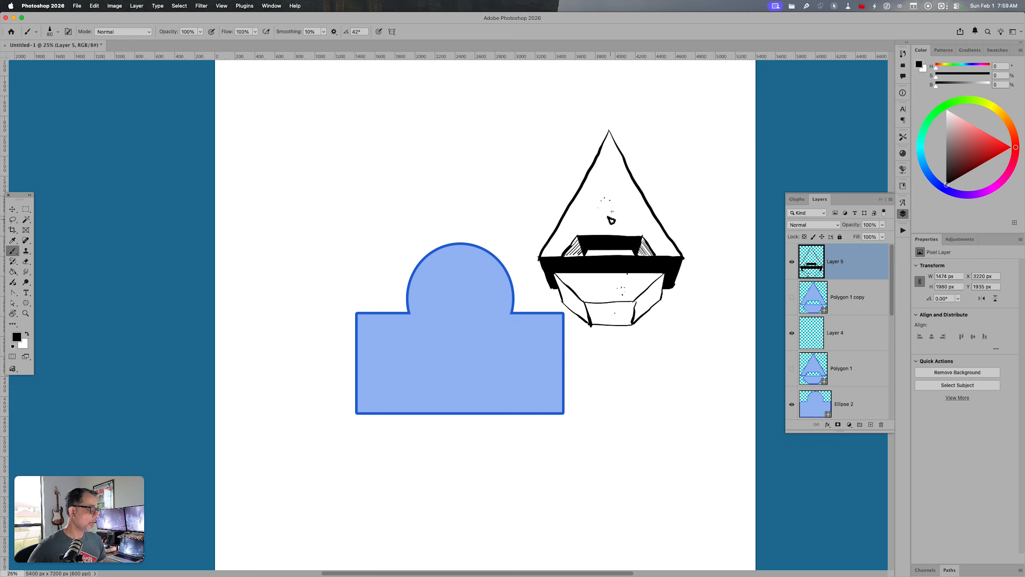
Step: Show the Polygon 1 copy layer, load its shape as a selection, and deselect it
left_click(791, 298)
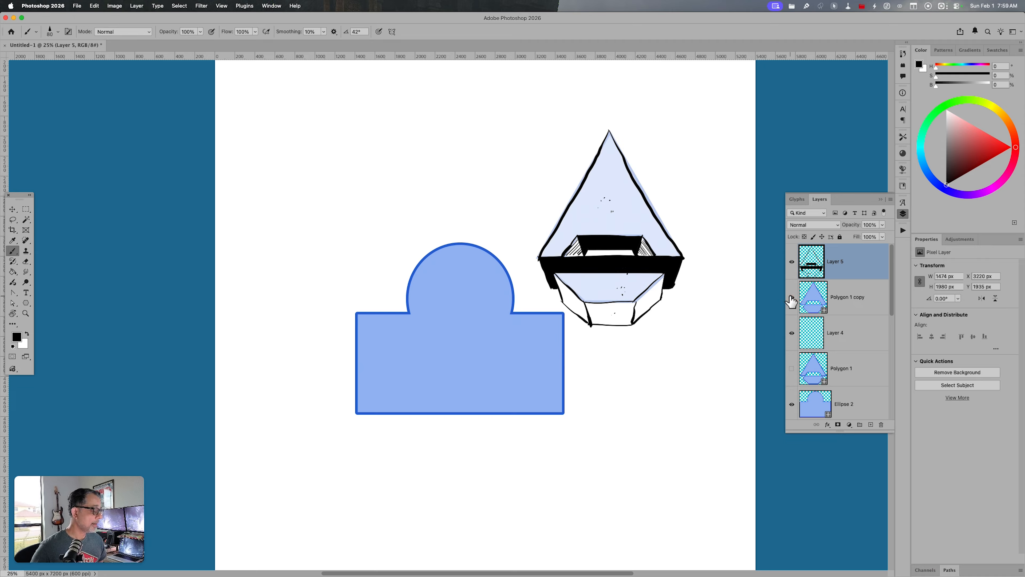
left_click(809, 305)
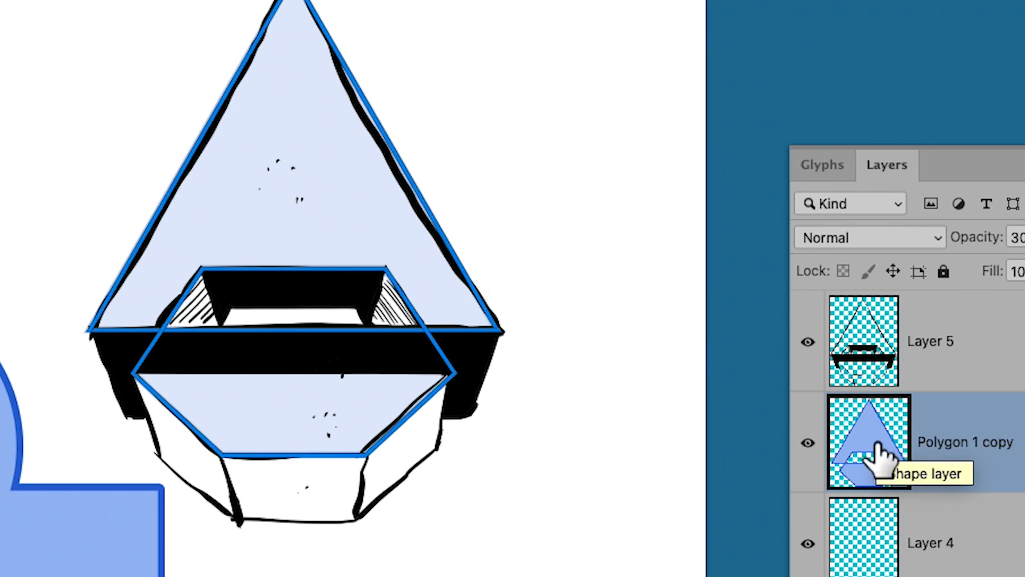
left_click(975, 440, "super")
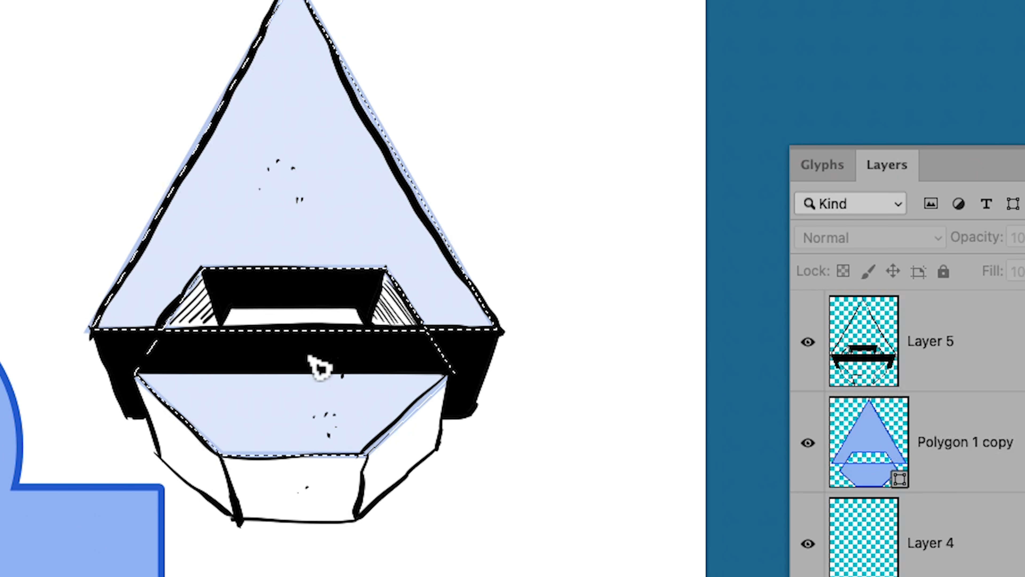
key("super+d")
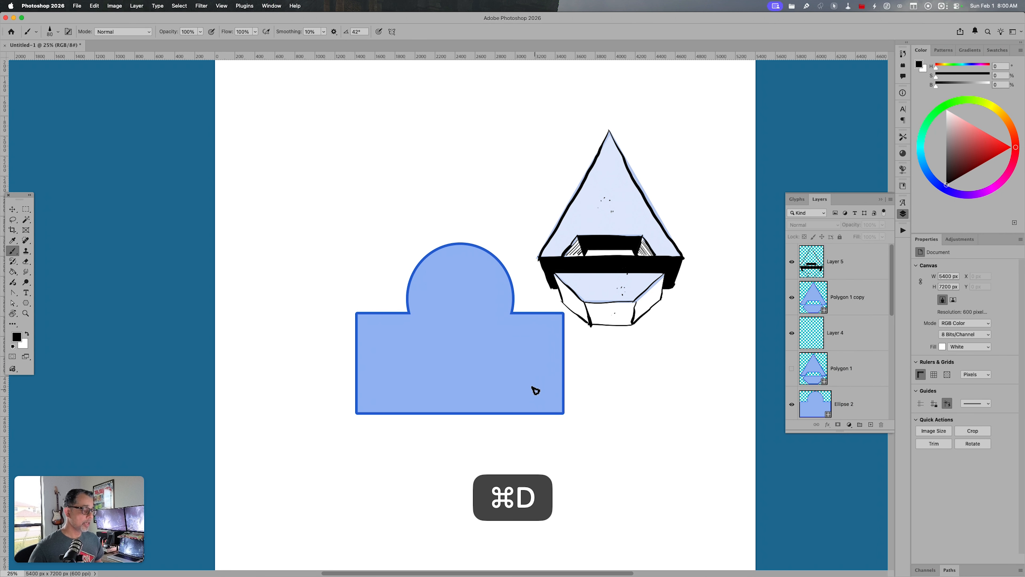